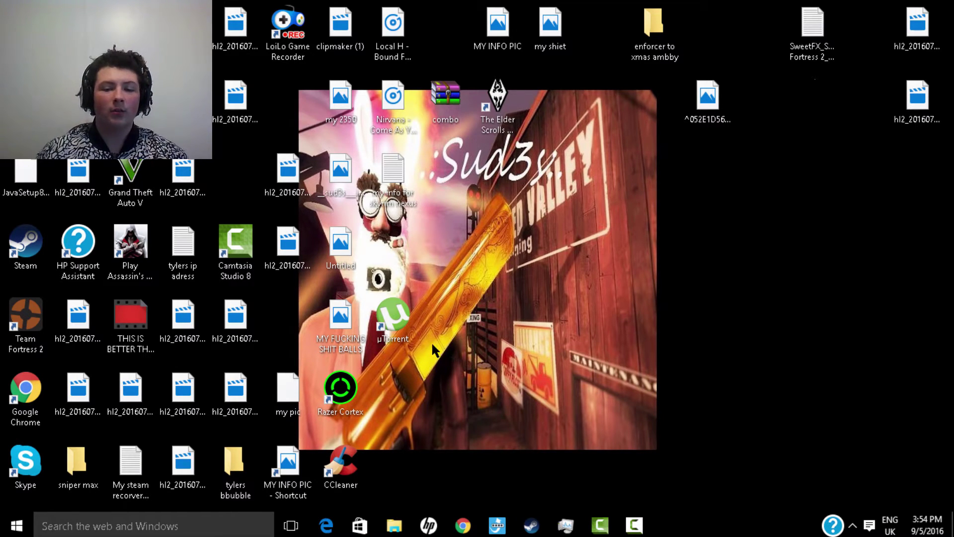
# Launch Razer Cortex from the desktop and switch to the Steam game library
pyautogui.doubleClick(357, 401)
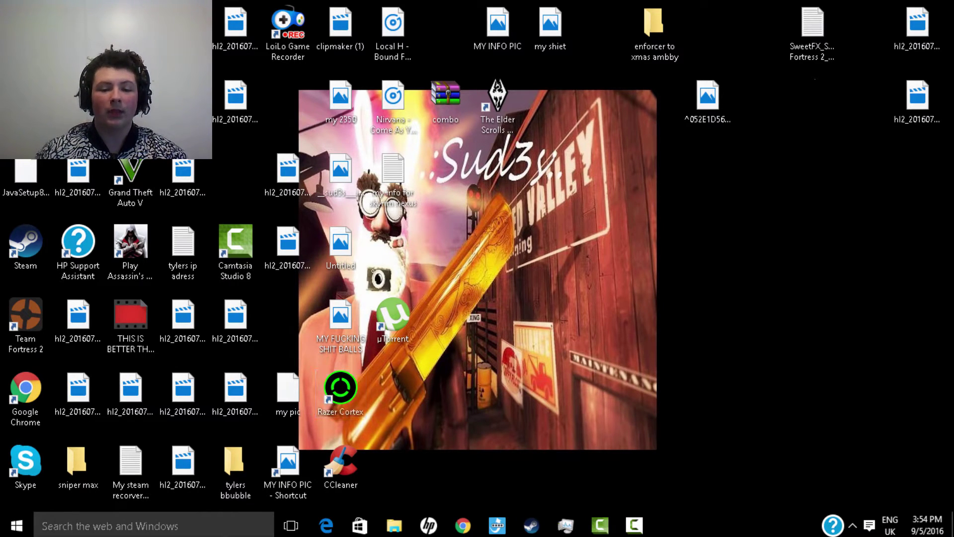
pyautogui.moveTo(531, 526)
pyautogui.click(540, 482)
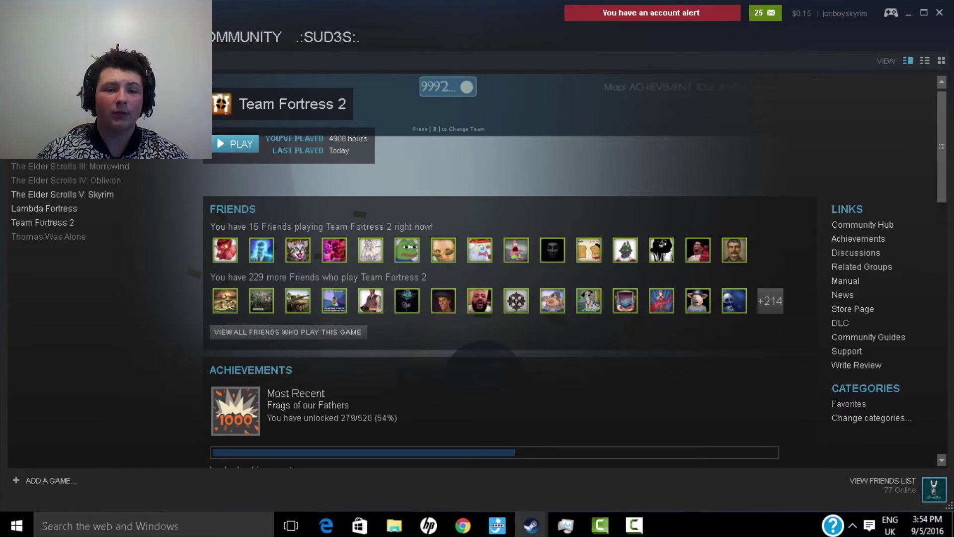
# Open the launch options from the Team Fortress 2 properties in the game library
pyautogui.rightClick(118, 98)
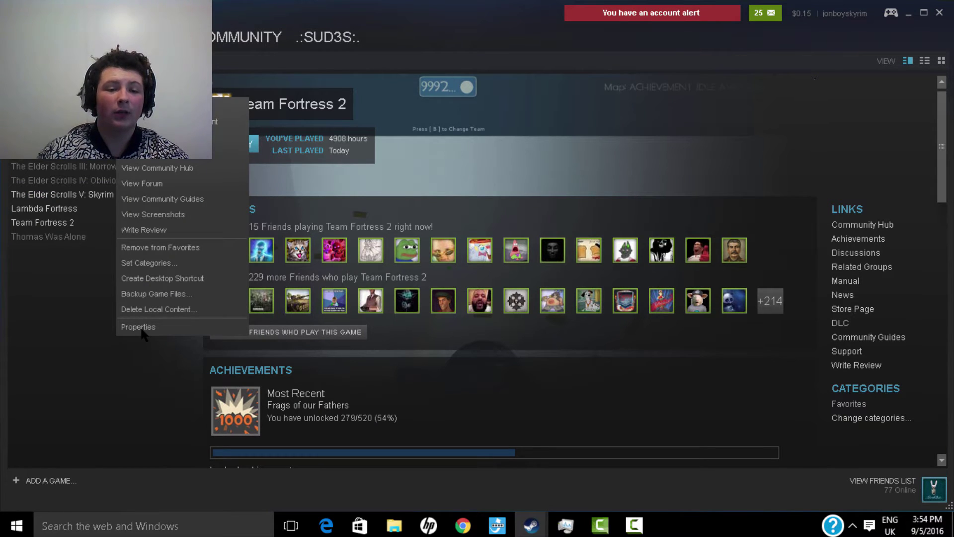
pyautogui.press('Escape')
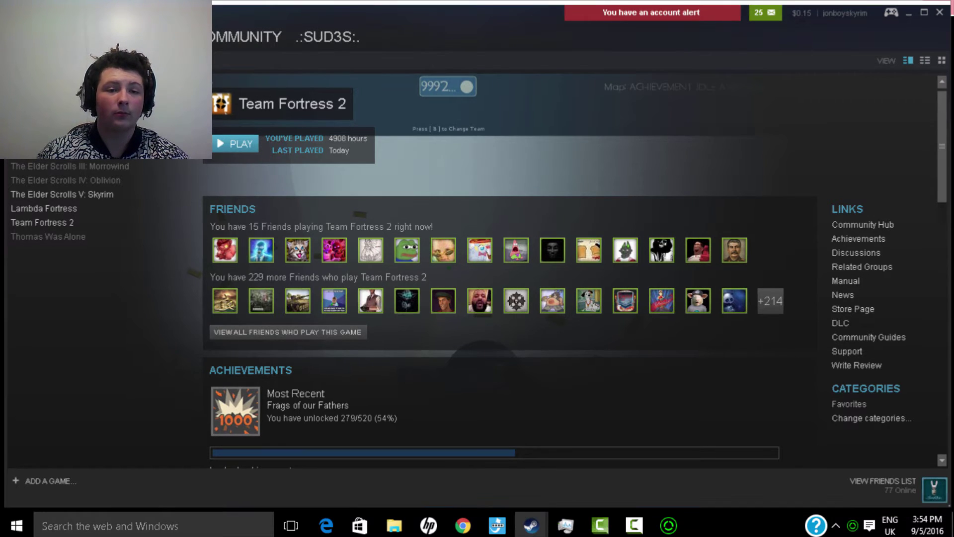
pyautogui.rightClick(127, 95)
pyautogui.click(144, 324)
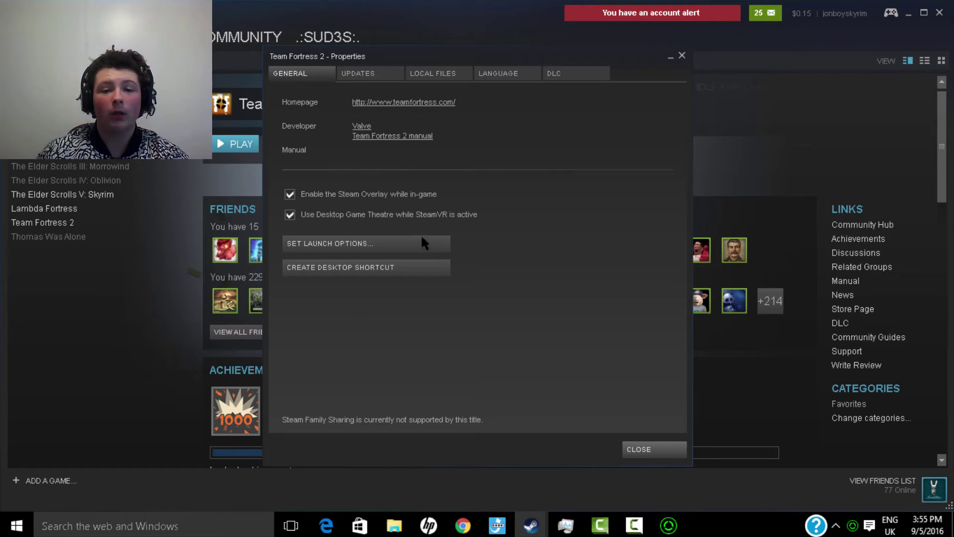
pyautogui.click(339, 243)
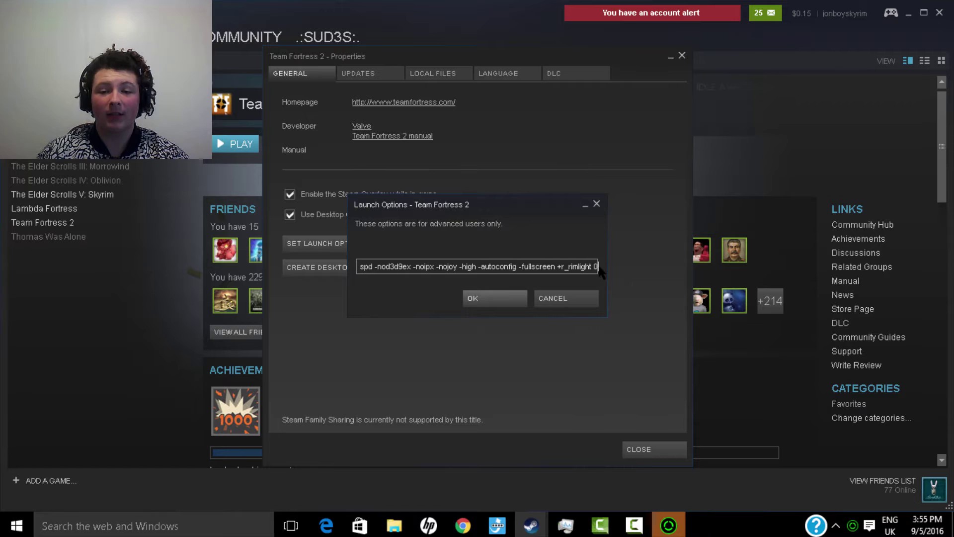
# Examine the whole Team Fortress 2 launch options line, back to its -threads and -dxlevel entries
pyautogui.moveTo(594, 266); pyautogui.dragTo(351, 267)
pyautogui.press('End')
pyautogui.hotkey('ctrl', 'shift', 'Left')
pyautogui.hotkey('ctrl', 'shift', 'Left')
pyautogui.hotkey('ctrl', 'shift', 'Left')
pyautogui.hotkey('ctrl', 'shift', 'Left')
pyautogui.hotkey('ctrl', 'shift', 'Left')
pyautogui.hotkey('ctrl', 'shift', 'Left')
pyautogui.hotkey('ctrl', 'shift', 'Left')
pyautogui.hotkey('ctrl', 'shift', 'Left')
pyautogui.hotkey('ctrl', 'shift', 'Left')
pyautogui.hotkey('ctrl', 'shift', 'Left')
pyautogui.hotkey('ctrl', 'shift', 'Left')
pyautogui.hotkey('ctrl', 'shift', 'Left')
pyautogui.hotkey('ctrl', 'shift', 'Left')
pyautogui.hotkey('ctrl', 'shift', 'Left')
pyautogui.hotkey('ctrl', 'shift', 'Left')
pyautogui.hotkey('ctrl', 'shift', 'Left')
pyautogui.hotkey('ctrl', 'shift', 'Left')
pyautogui.hotkey('ctrl', 'shift', 'Left')
pyautogui.hotkey('ctrl', 'shift', 'Left')
pyautogui.hotkey('ctrl', 'shift', 'Left')
pyautogui.hotkey('ctrl', 'shift', 'Left')
pyautogui.hotkey('ctrl', 'shift', 'Left')
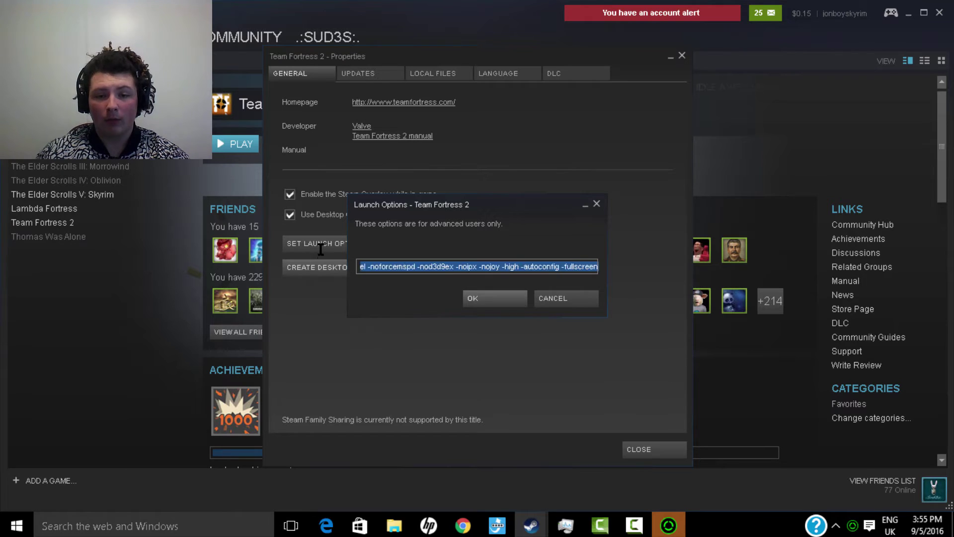
pyautogui.click(414, 267)
pyautogui.click(430, 267)
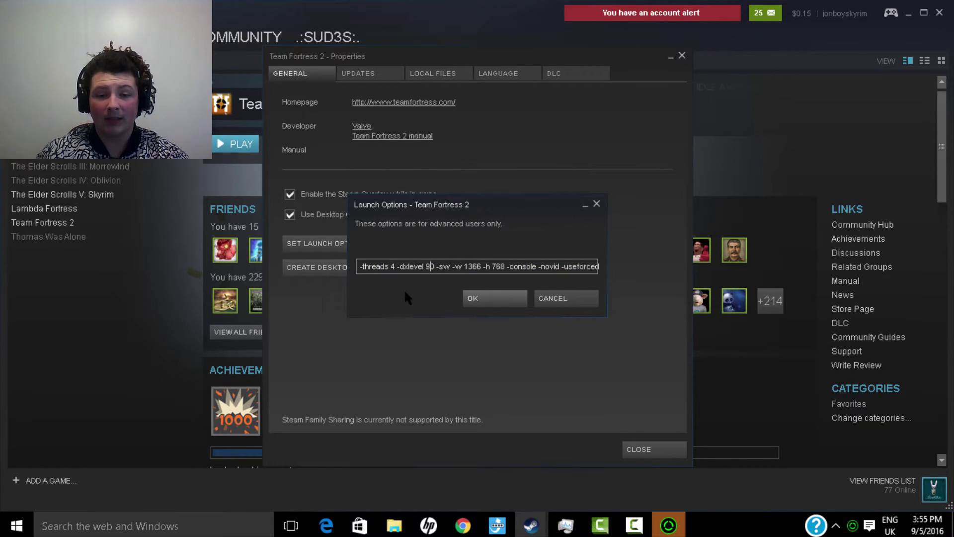
# Try a -dxlevel value of 80 in the launch options, then discard the edits and close the game's properties
pyautogui.press('BackSpace')
pyautogui.write('9')
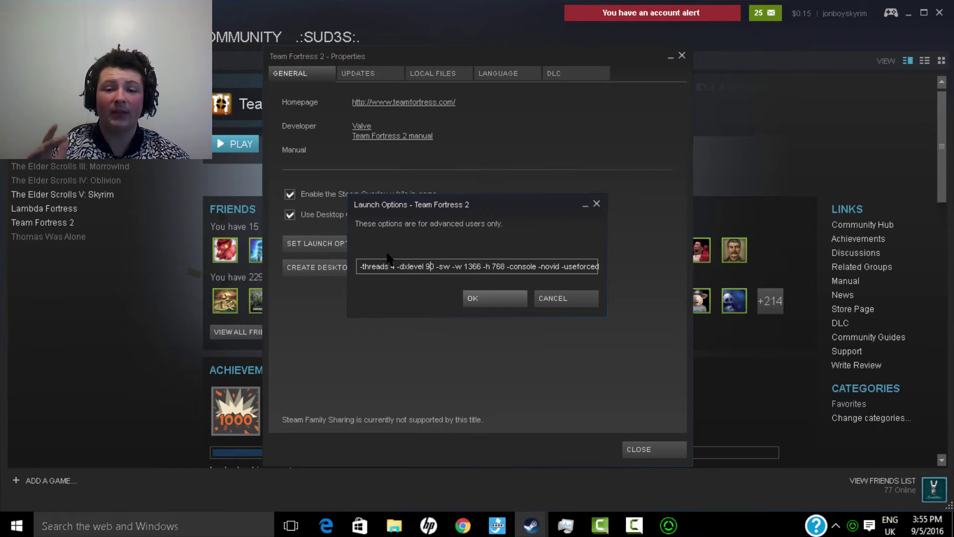
pyautogui.press('BackSpace')
pyautogui.write('8')
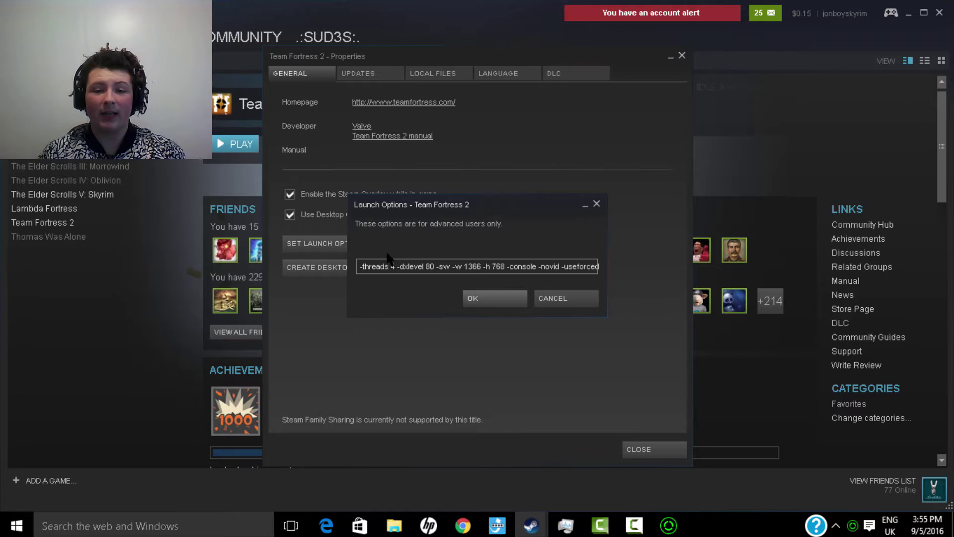
pyautogui.press('BackSpace')
pyautogui.write('9')
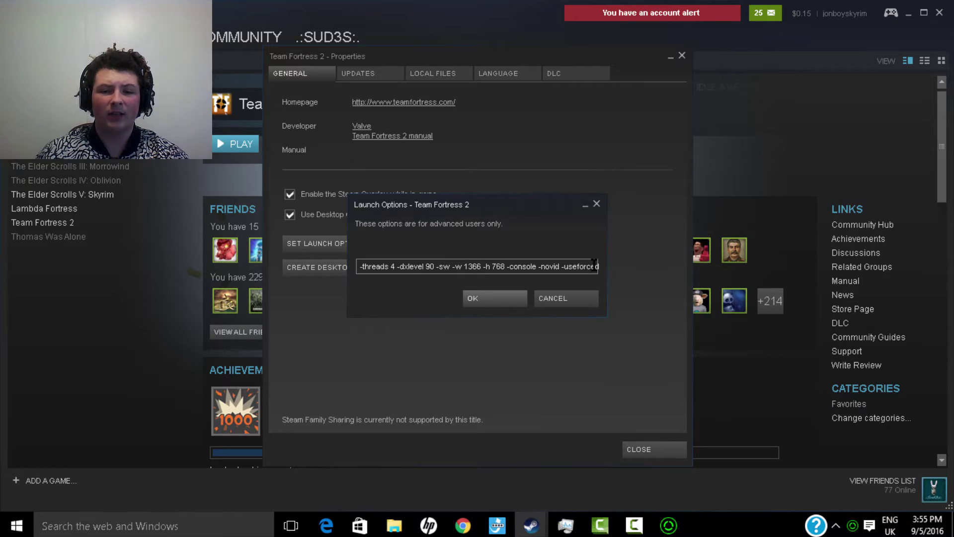
pyautogui.click(567, 299)
pyautogui.click(639, 449)
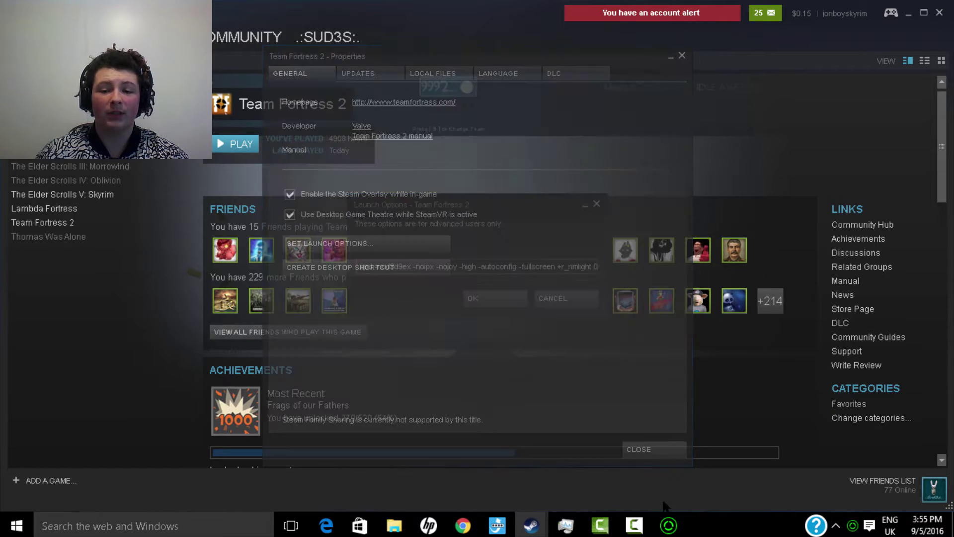
# Switch to Chrome to check the progress of the GTA San Andreas.zip download, then minimize the browser
pyautogui.click(531, 525)
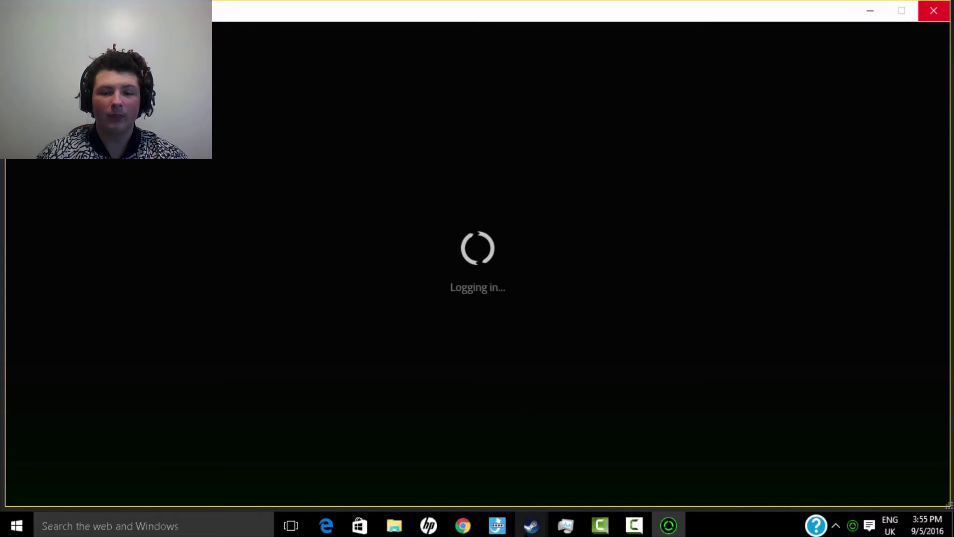
pyautogui.click(463, 525)
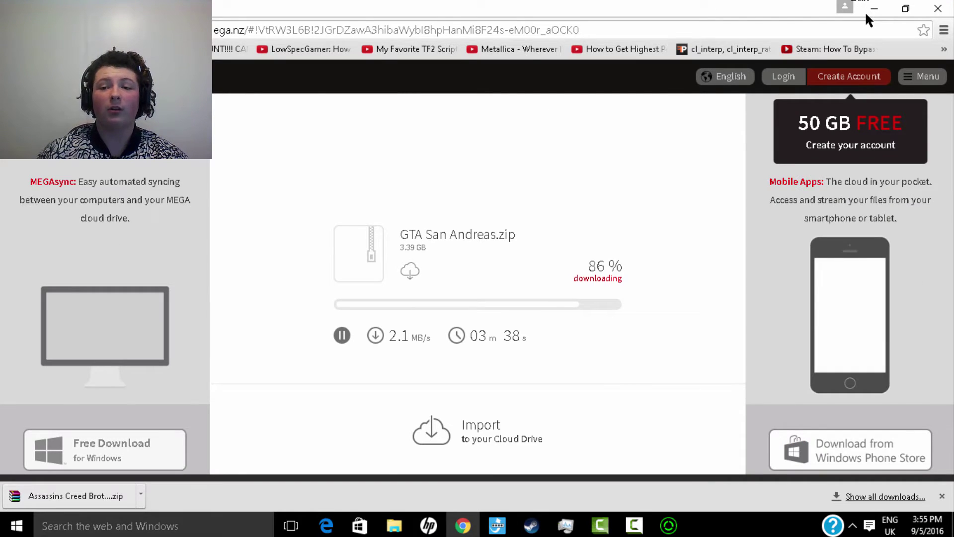
pyautogui.click(874, 9)
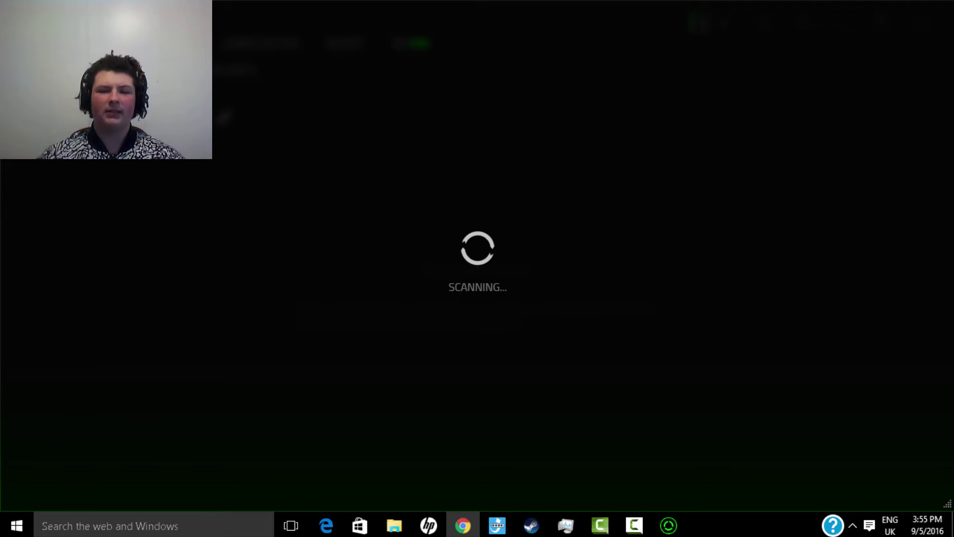
pyautogui.click(531, 525)
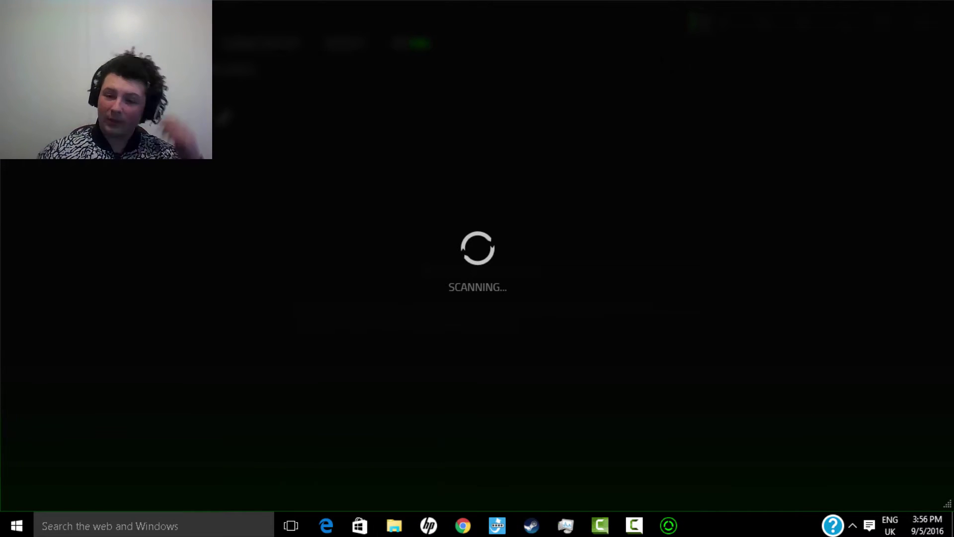
# Open the autoexec file from the Team Fortress 2 cfg folder in Notepad and maximize its window
pyautogui.press('super+e')
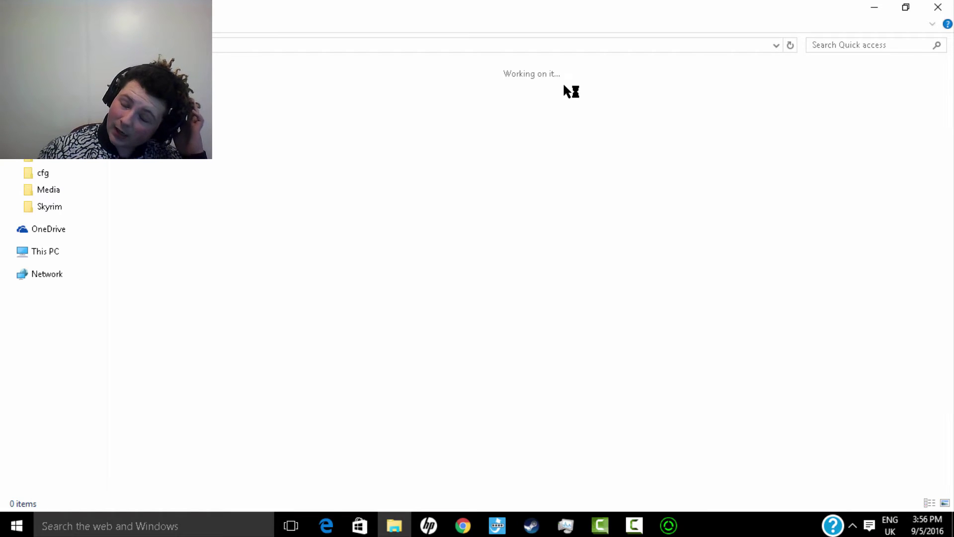
pyautogui.click(50, 172)
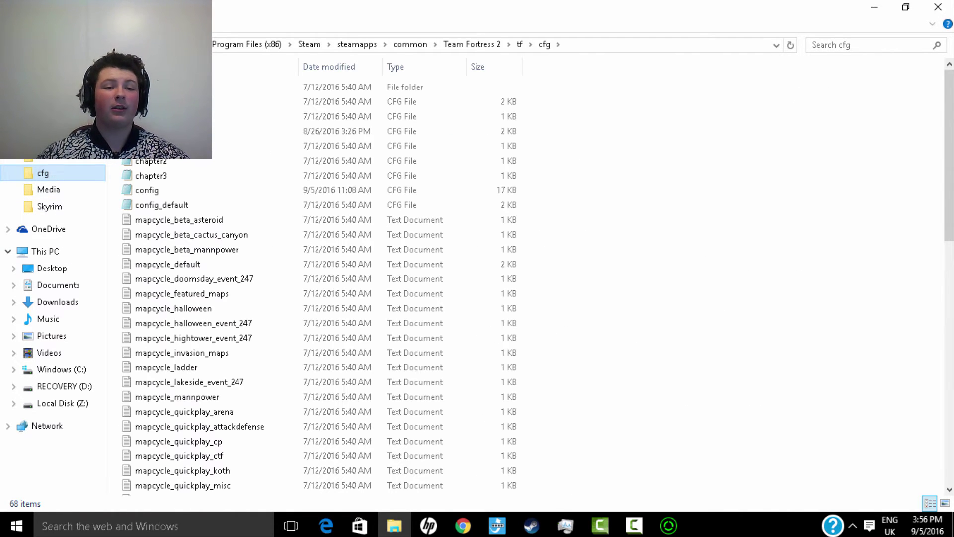
pyautogui.click(164, 131)
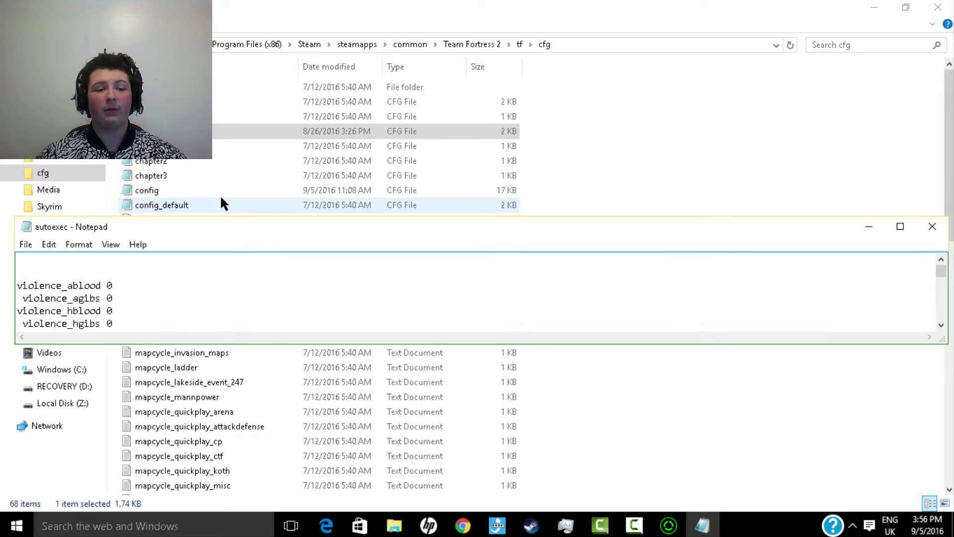
pyautogui.click(901, 227)
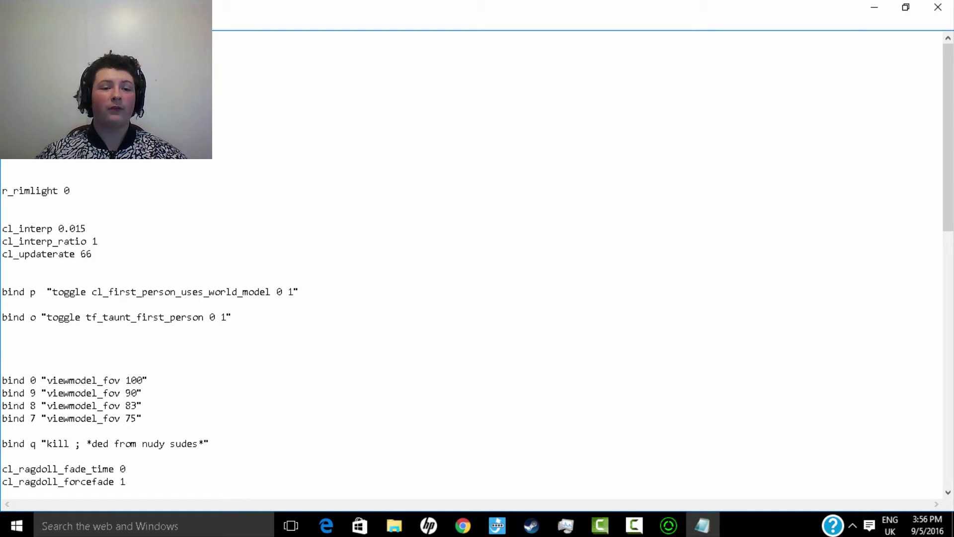
# Examine the binds, ragdoll, violence and alias commands in the autoexec file, then close it
pyautogui.moveTo(949, 121); pyautogui.dragTo(949, 176)
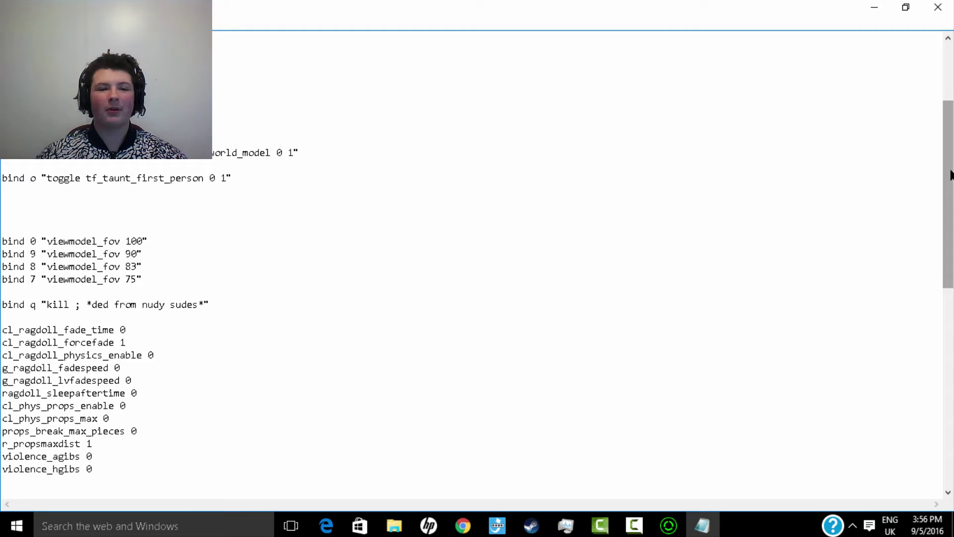
pyautogui.moveTo(950, 175); pyautogui.dragTo(951, 181)
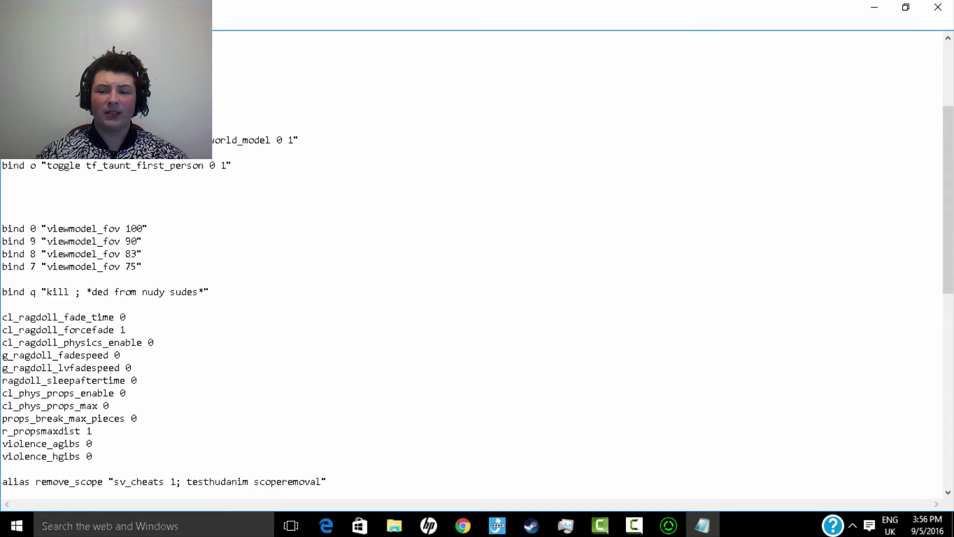
pyautogui.moveTo(949, 262); pyautogui.dragTo(950, 293)
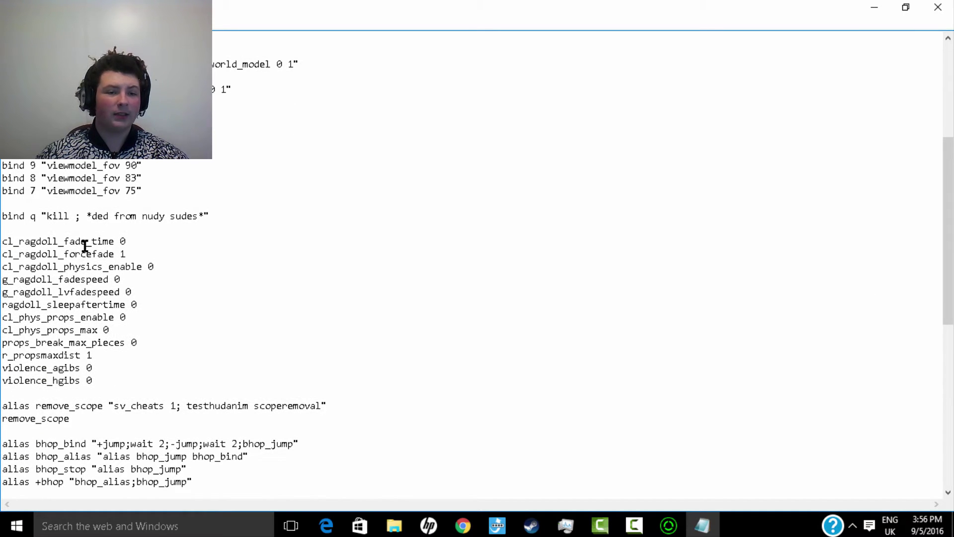
pyautogui.moveTo(98, 382); pyautogui.dragTo(127, 371)
pyautogui.click(127, 372)
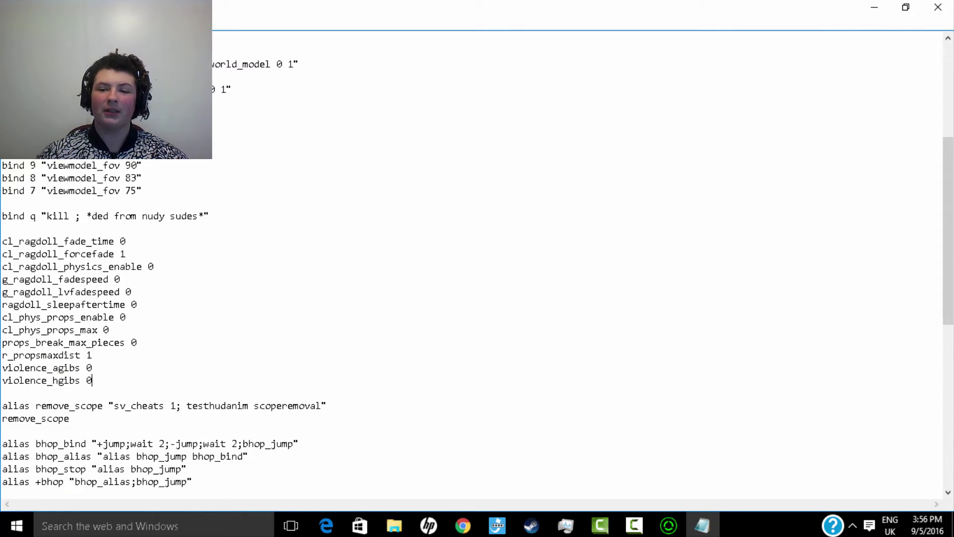
pyautogui.moveTo(949, 199); pyautogui.dragTo(949, 35)
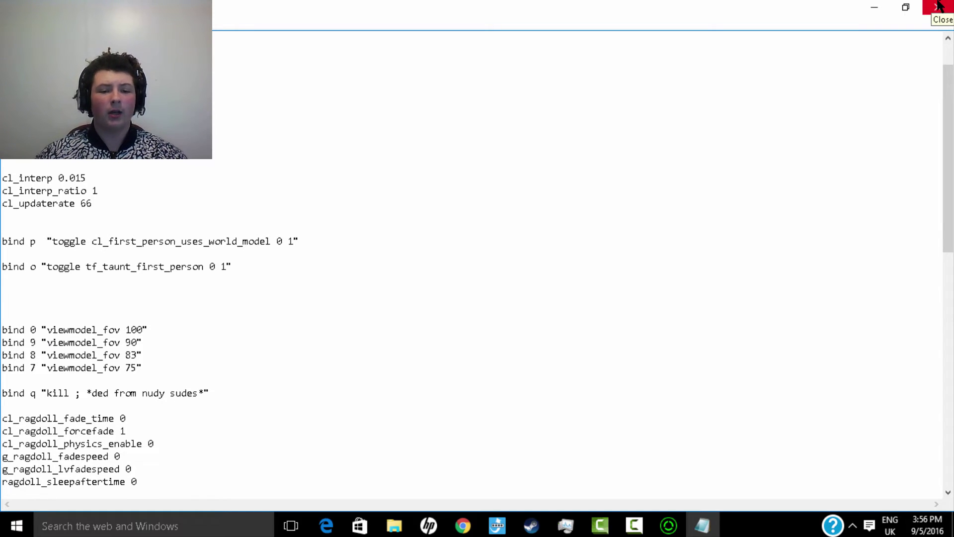
pyautogui.click(939, 6)
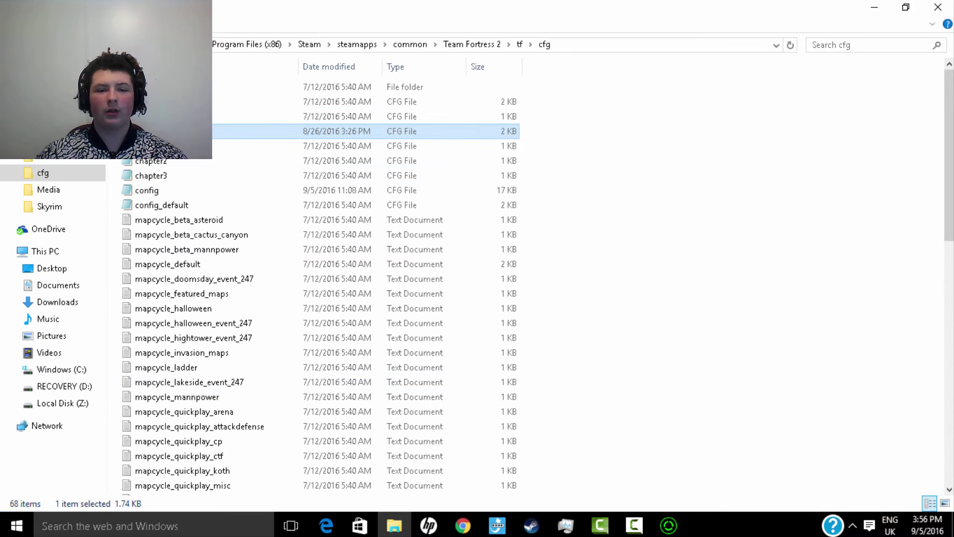
pyautogui.click(669, 525)
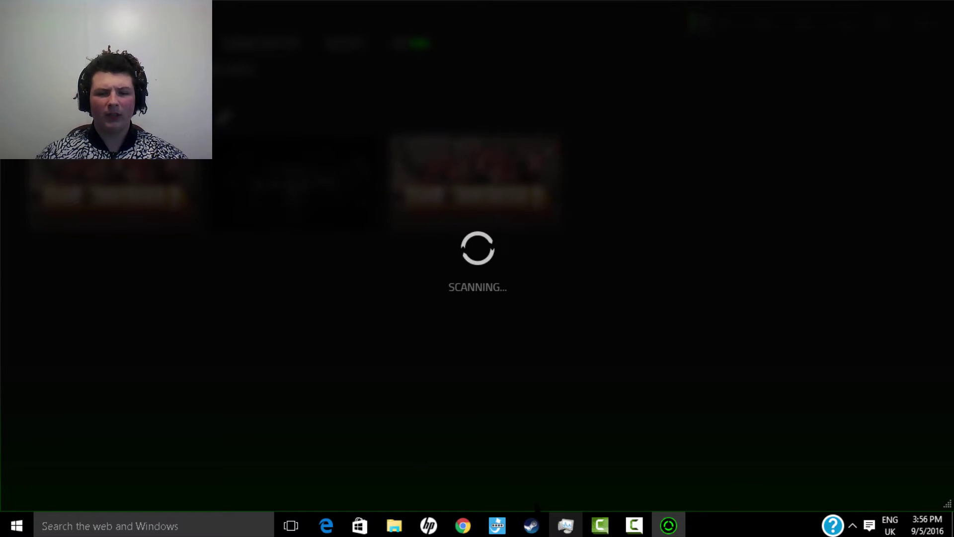
pyautogui.hotkey('alt', 'Tab')
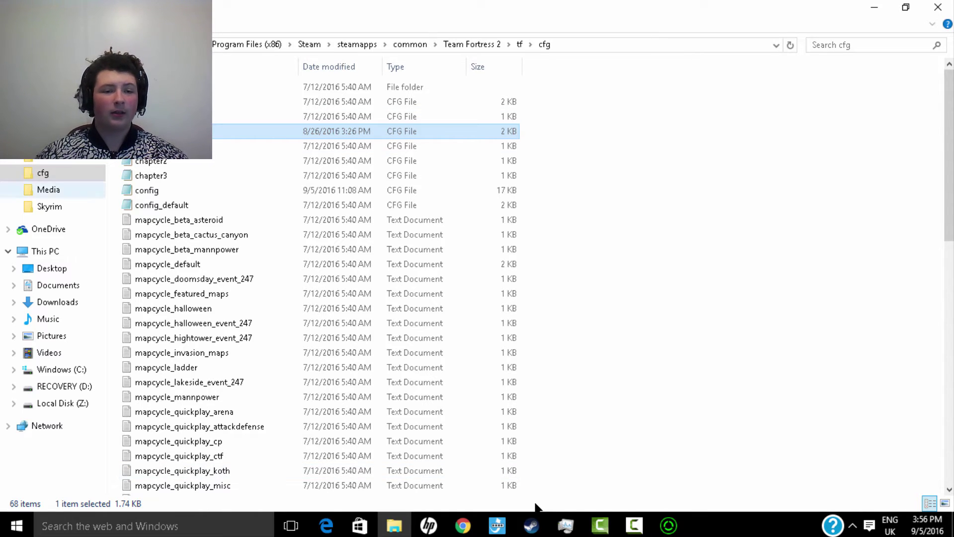
# Open the steamapps folder inside Program Files (x86) > Steam on the Windows (C:) drive
pyautogui.click(55, 369)
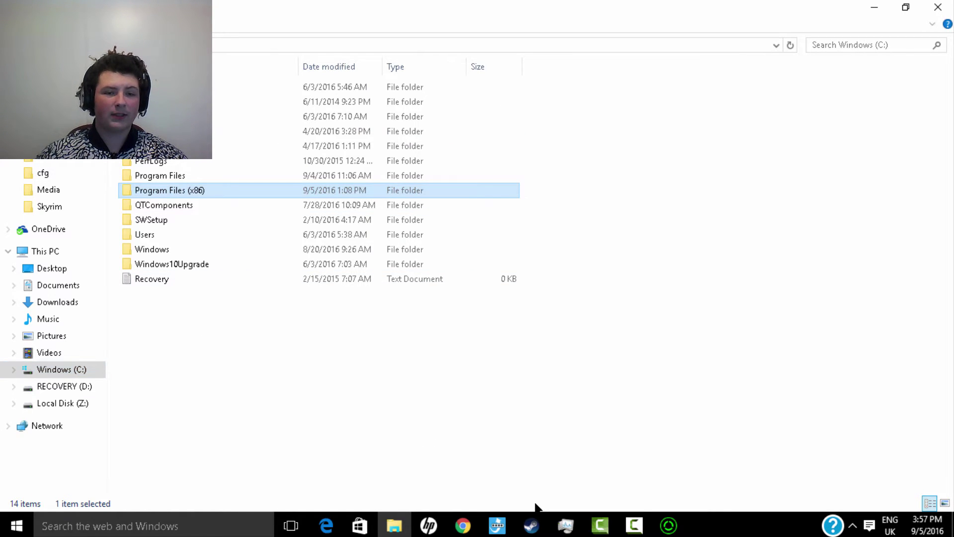
pyautogui.press('Return')
pyautogui.write('st')
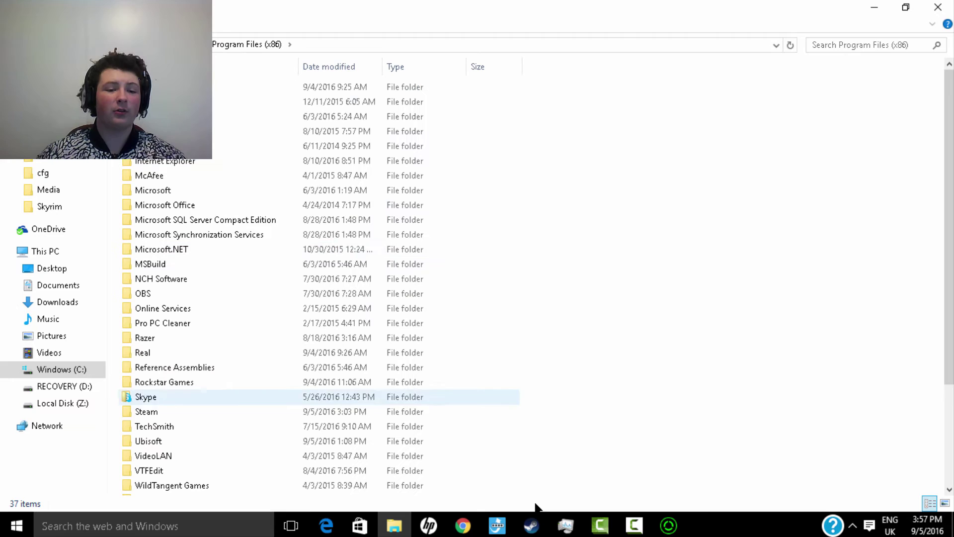
pyautogui.press('Return')
pyautogui.write('steamapps')
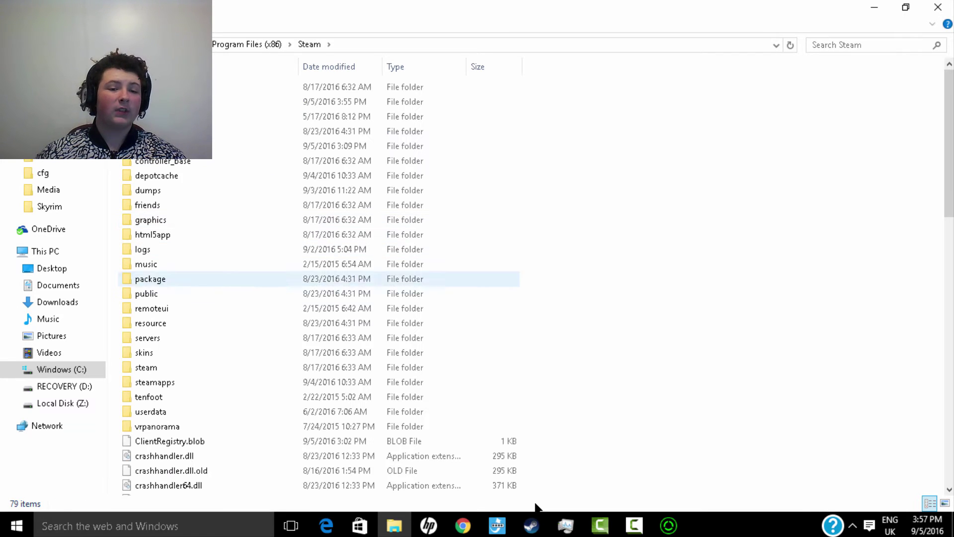
pyautogui.press('Return')
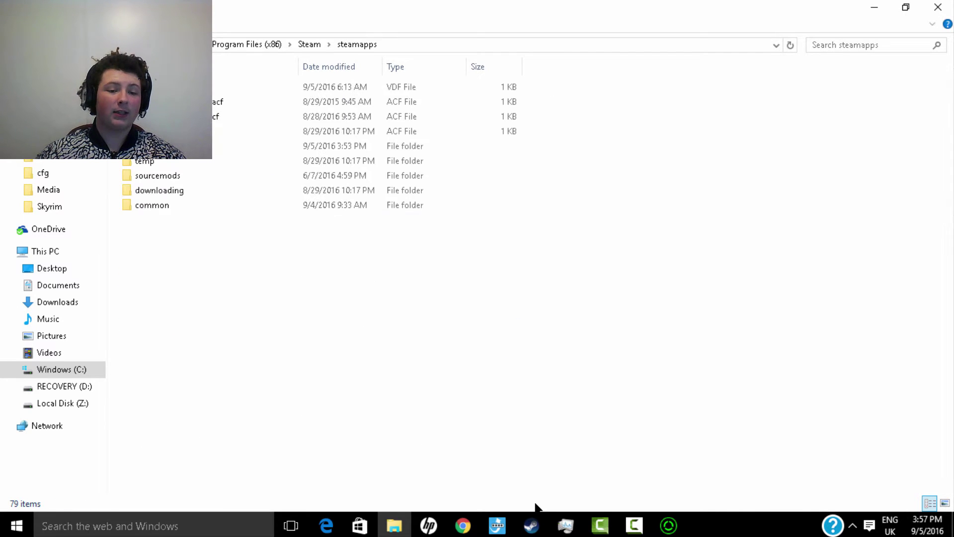
# Open the custom folder under common > Team Fortress 2 > tf
pyautogui.write('common')
pyautogui.press('Return')
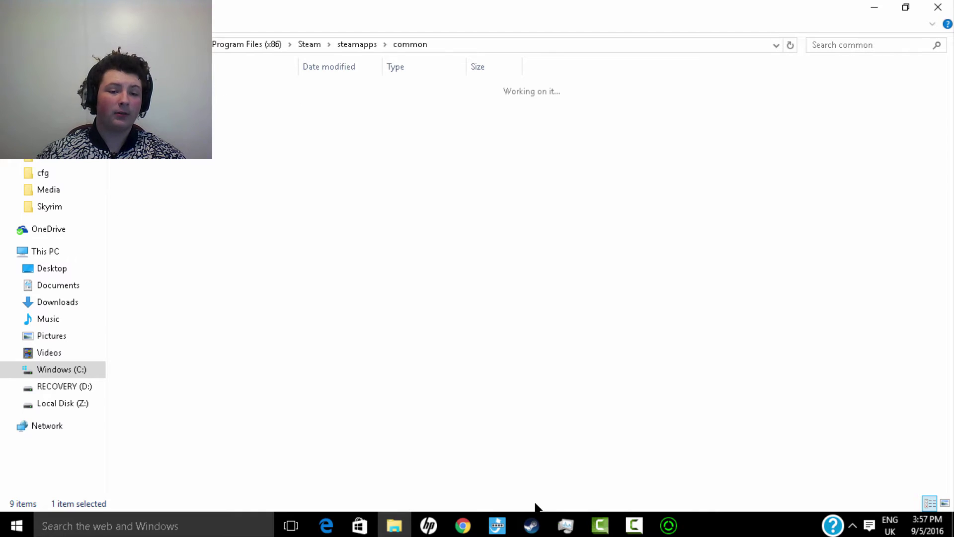
pyautogui.write('team fortress')
pyautogui.press('Return')
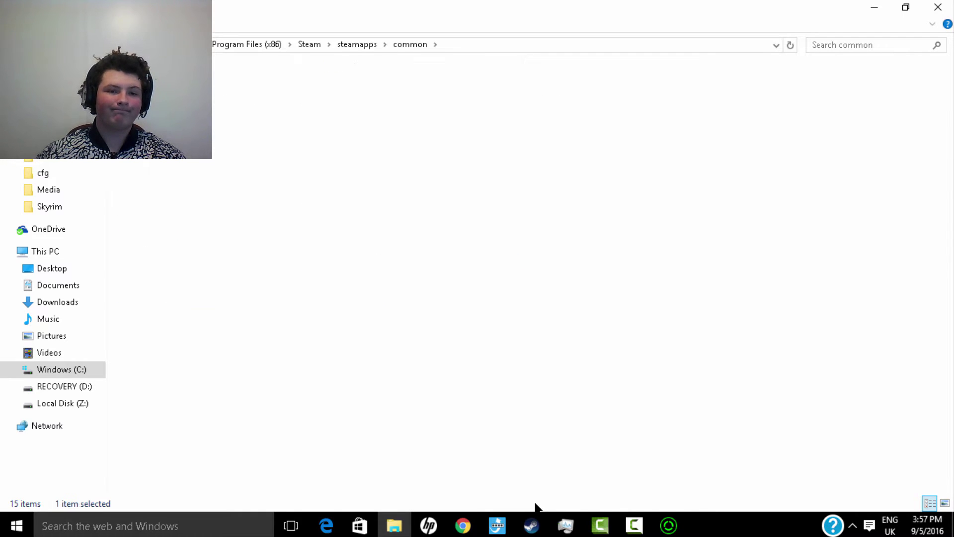
pyautogui.write('steamtf')
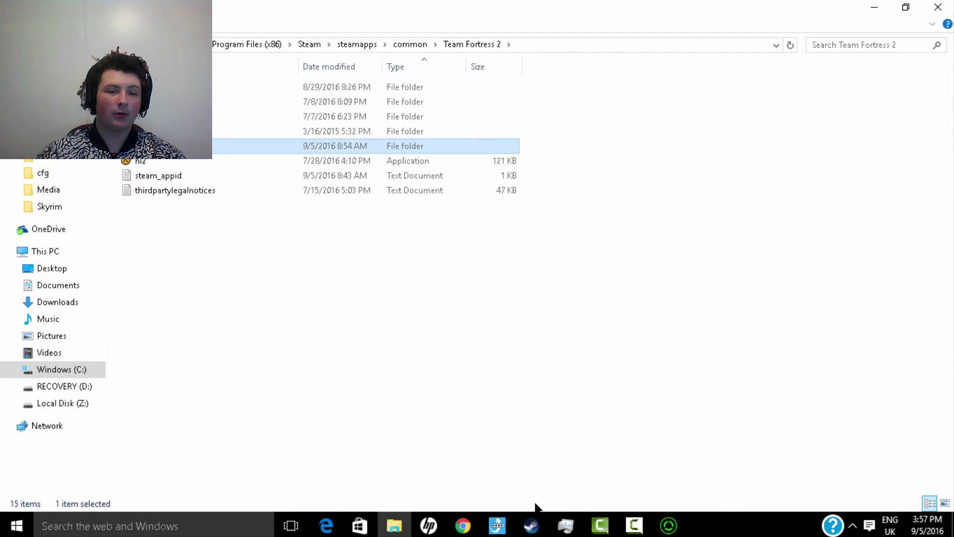
pyautogui.press('Return')
pyautogui.write('custom')
pyautogui.press('Return')
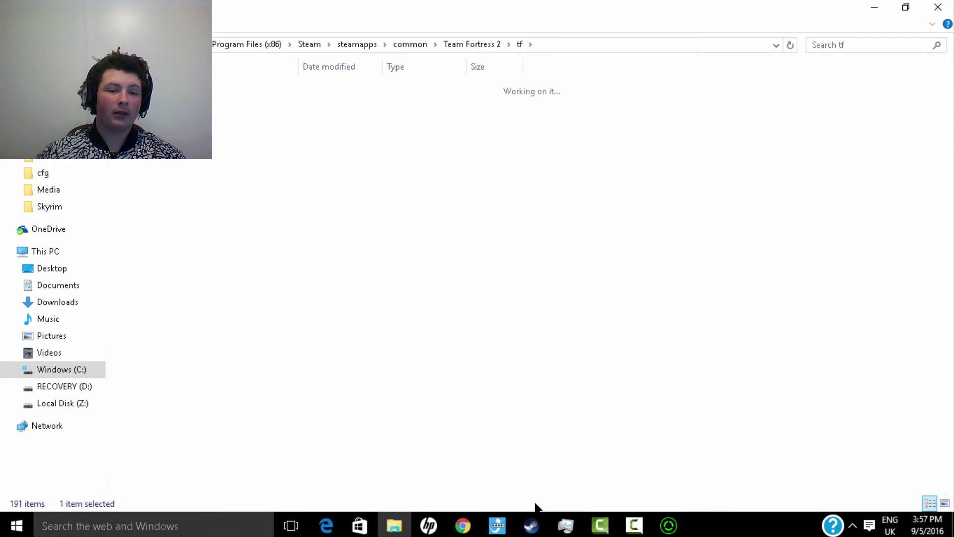
# Examine the mod folders, VPK files and sound cache files in the Team Fortress 2 custom folder
pyautogui.press('Down')
pyautogui.press('Up')
pyautogui.press('Up')
pyautogui.press('Up')
pyautogui.press('Up')
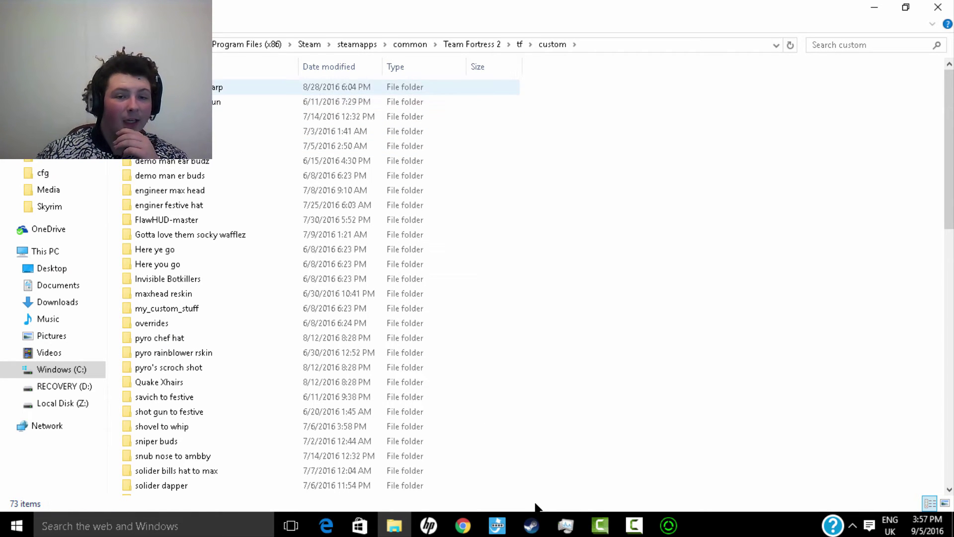
pyautogui.hotkey('ctrl', 'space')
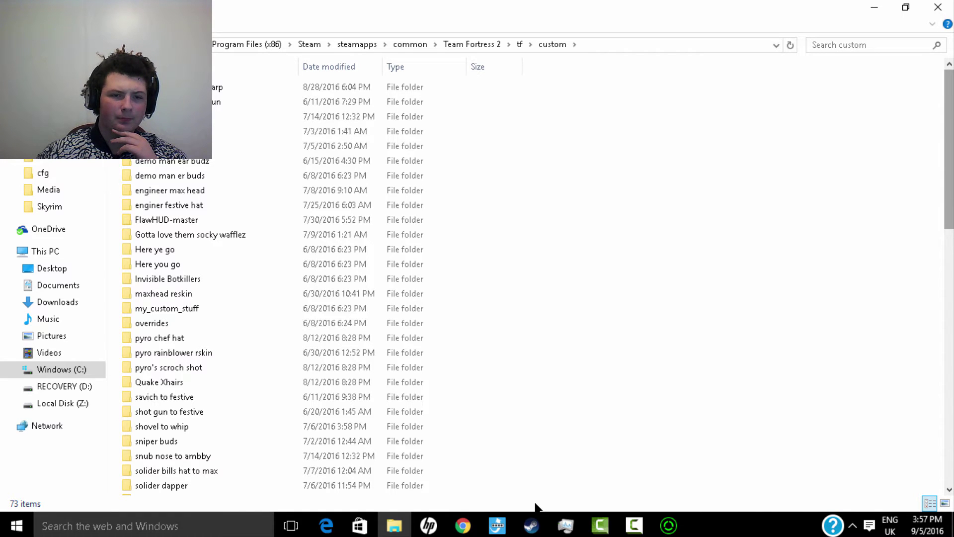
pyautogui.press('Down')
pyautogui.press('Down')
pyautogui.press('Down')
pyautogui.press('Down')
pyautogui.press('Down')
pyautogui.press('Down')
pyautogui.press('Down')
pyautogui.press('Down')
pyautogui.press('Down')
pyautogui.press('Down')
pyautogui.press('Down')
pyautogui.press('Down')
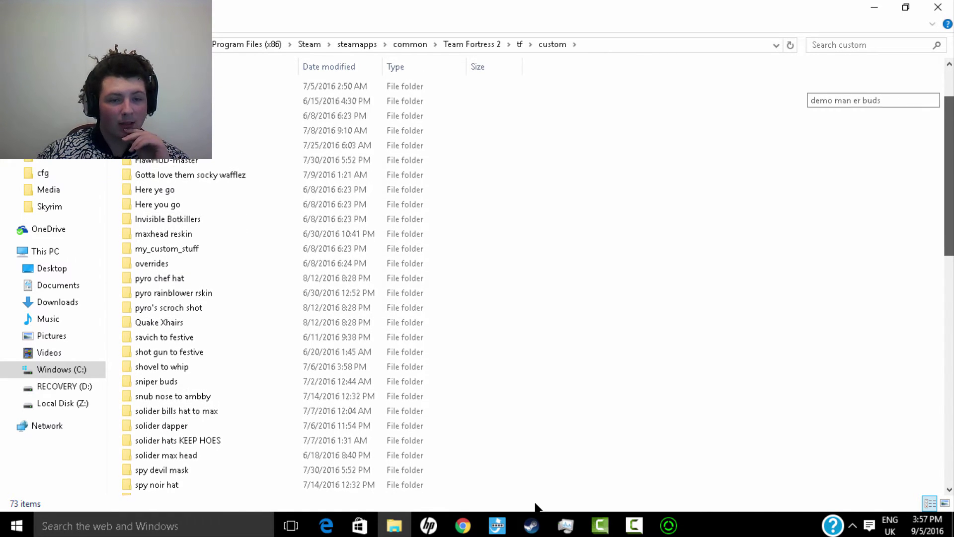
pyautogui.press('Down')
pyautogui.press('Down')
pyautogui.press('Down')
pyautogui.press('Down')
pyautogui.press('Down')
pyautogui.press('Down')
pyautogui.press('Down')
pyautogui.press('Down')
pyautogui.press('Down')
pyautogui.press('Down')
pyautogui.press('Down')
pyautogui.press('Down')
pyautogui.press('Down')
pyautogui.press('Down')
pyautogui.press('Down')
pyautogui.press('Down')
pyautogui.press('Down')
pyautogui.press('Down')
pyautogui.press('Down')
pyautogui.press('Down')
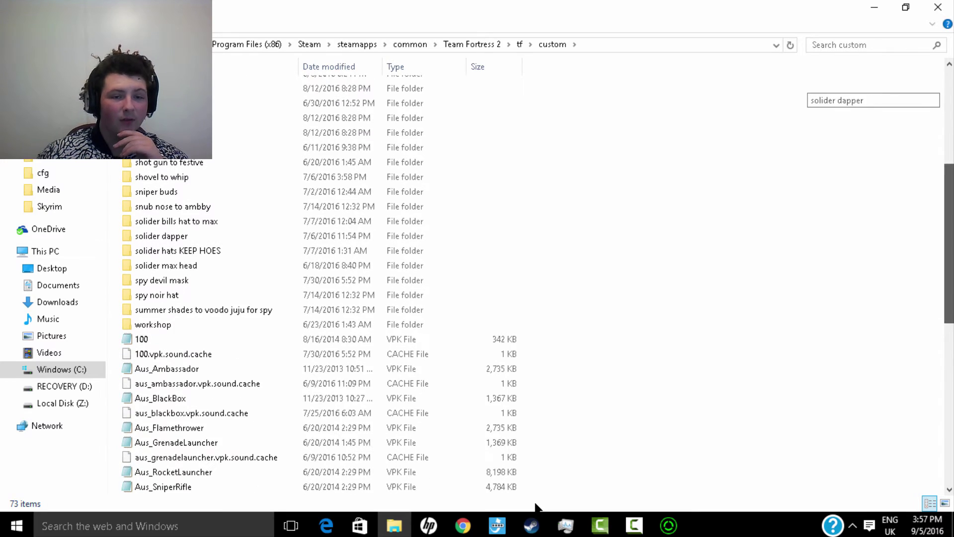
pyautogui.press('Down')
pyautogui.press('Down')
pyautogui.press('Down')
pyautogui.press('Down')
pyautogui.press('Down')
pyautogui.press('Down')
pyautogui.press('Down')
pyautogui.press('Down')
pyautogui.press('Down')
pyautogui.press('Down')
pyautogui.press('Down')
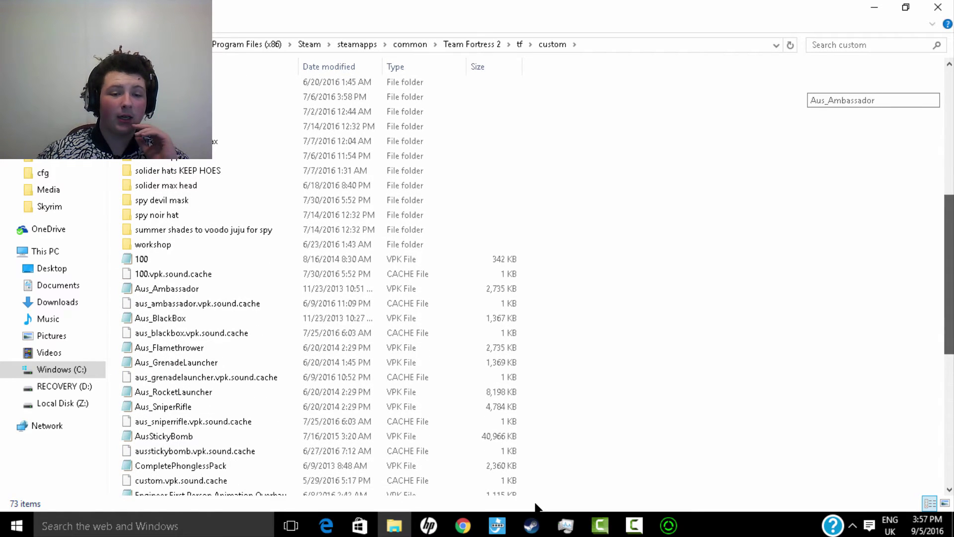
pyautogui.press('Down')
pyautogui.press('Down')
pyautogui.press('Down')
pyautogui.press('Down')
pyautogui.press('Down')
pyautogui.press('Down')
pyautogui.press('Down')
pyautogui.press('Down')
pyautogui.press('Down')
pyautogui.press('Down')
pyautogui.press('Down')
pyautogui.press('Down')
pyautogui.press('Down')
pyautogui.press('Down')
pyautogui.press('Down')
pyautogui.press('Down')
pyautogui.press('Down')
pyautogui.press('Down')
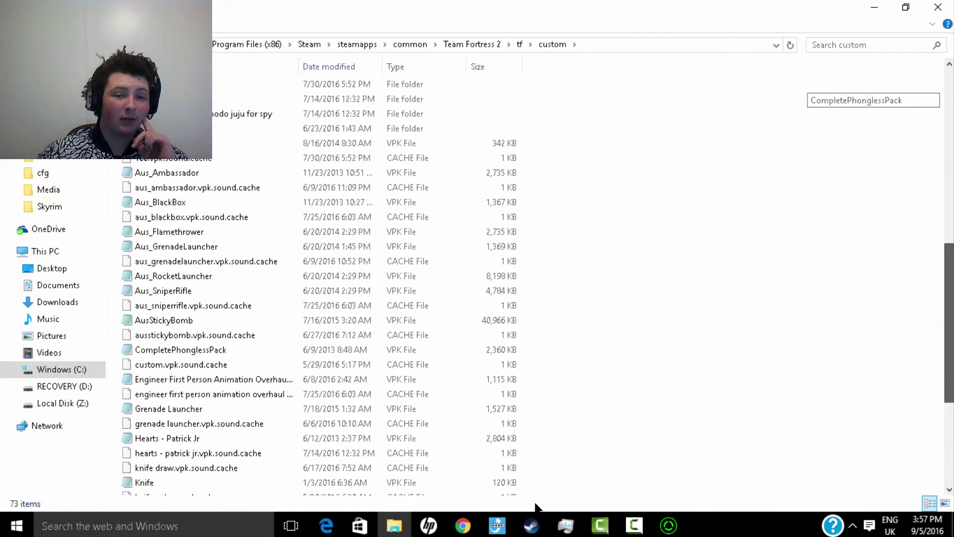
pyautogui.press('Down')
pyautogui.press('Down')
pyautogui.press('Down')
pyautogui.press('Down')
pyautogui.press('Down')
pyautogui.press('Down')
pyautogui.press('Down')
pyautogui.press('Down')
pyautogui.press('Down')
pyautogui.press('Down')
pyautogui.press('Down')
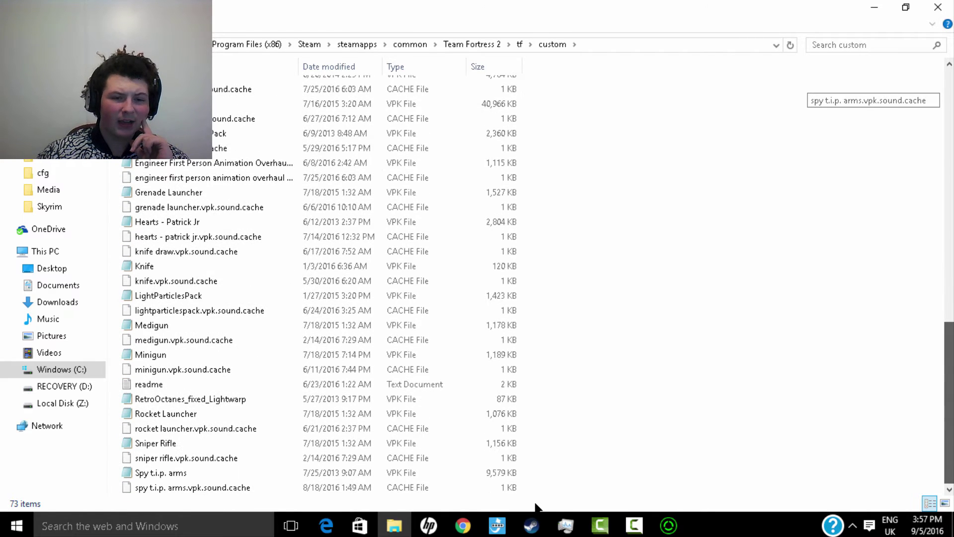
pyautogui.press('Up')
pyautogui.press('Up')
pyautogui.press('Up')
pyautogui.press('Up')
pyautogui.press('Up')
pyautogui.press('Up')
pyautogui.press('Up')
pyautogui.press('Up')
pyautogui.press('Up')
pyautogui.press('Up')
pyautogui.press('Up')
pyautogui.press('Up')
pyautogui.press('Up')
pyautogui.press('Down')
pyautogui.press('Up')
pyautogui.press('Down')
pyautogui.press('Down')
pyautogui.press('Down')
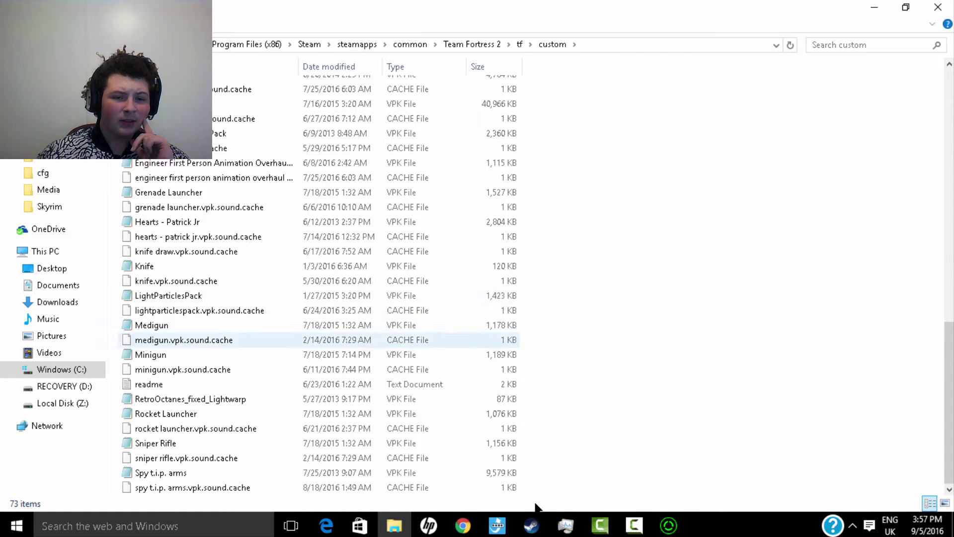
pyautogui.hotkey('ctrl', 'space')
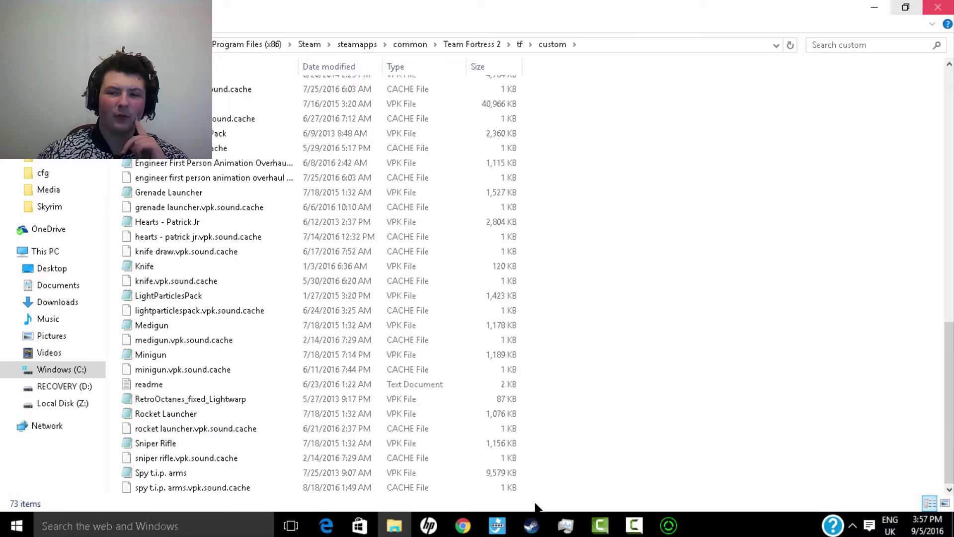
# Switch to Razer Cortex to check its scan, and bring up the Team Fortress 2 library page in Steam
pyautogui.hotkey('alt', 'Tab')
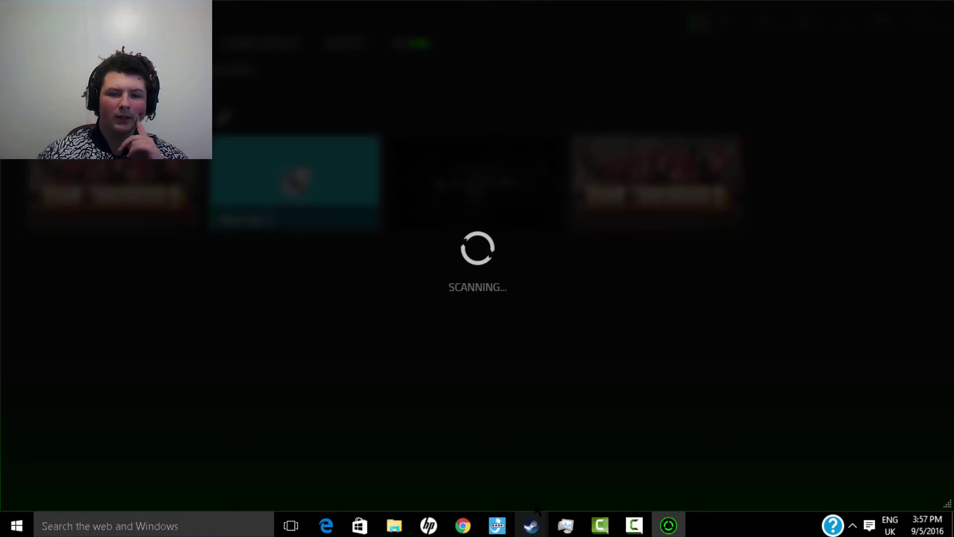
pyautogui.moveTo(536, 512)
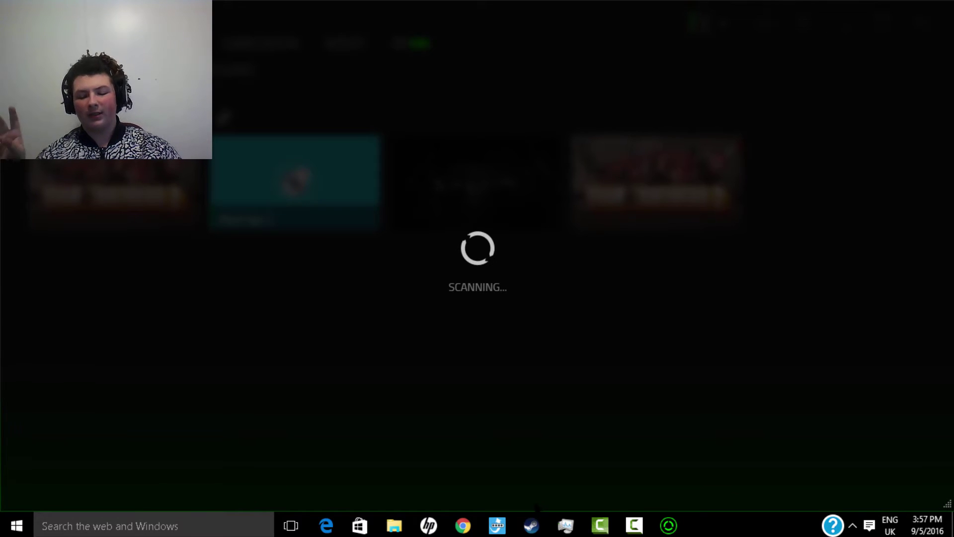
pyautogui.click(532, 517)
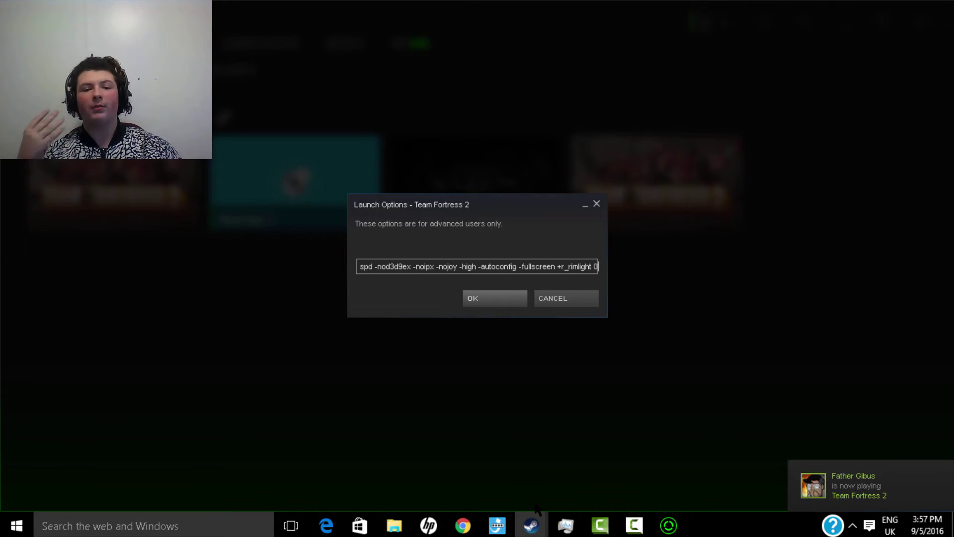
pyautogui.click(535, 507)
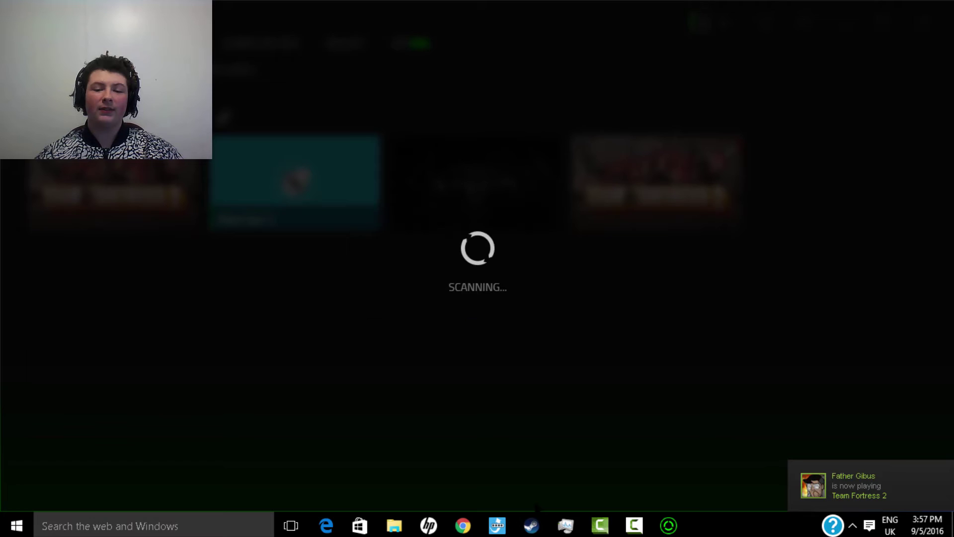
pyautogui.click(535, 507)
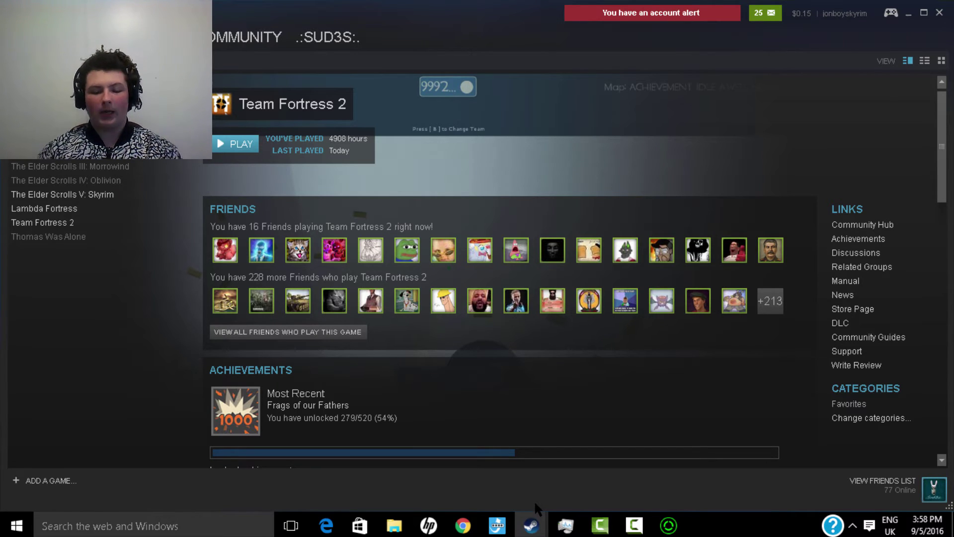
# Switch to Task Manager, expand it to the detailed view and maximize its window
pyautogui.hotkey('alt', 'Tab')
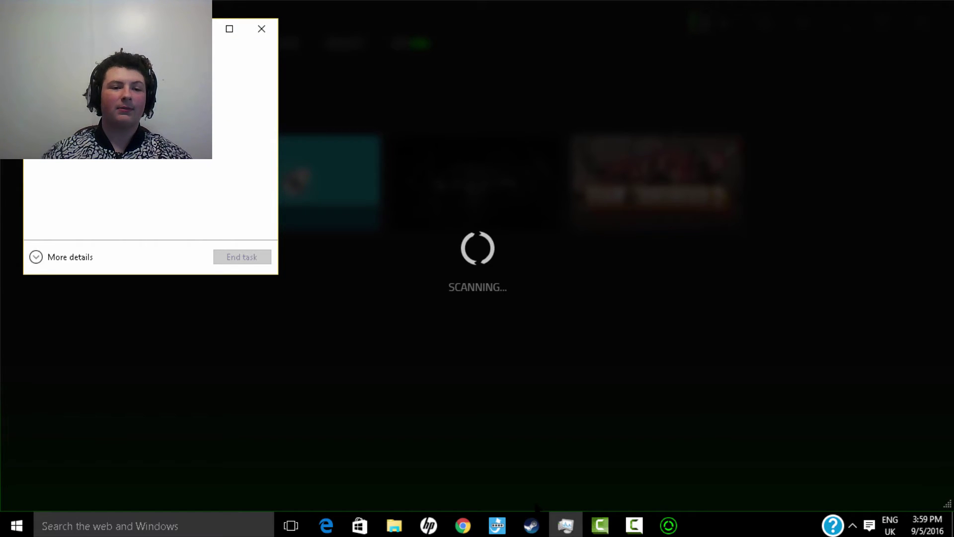
pyautogui.click(36, 257)
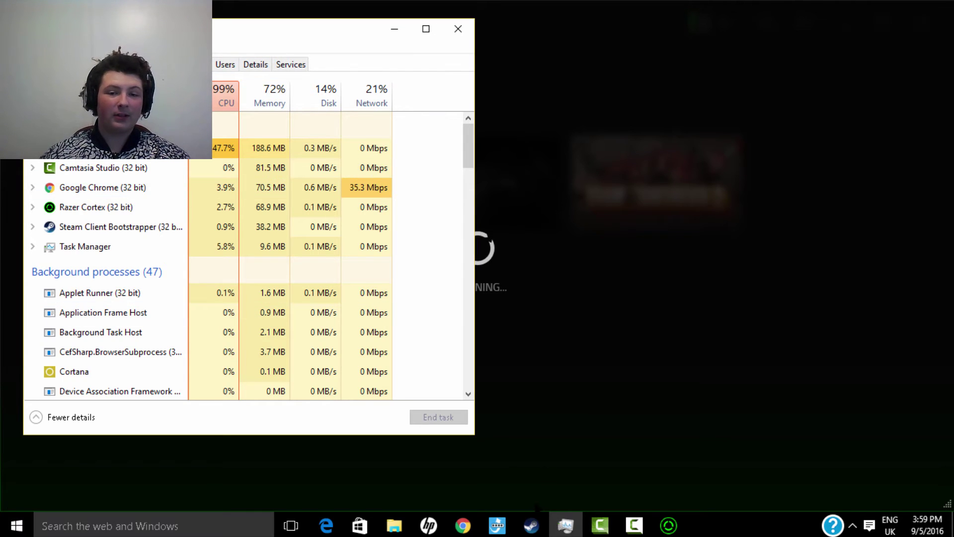
pyautogui.click(426, 28)
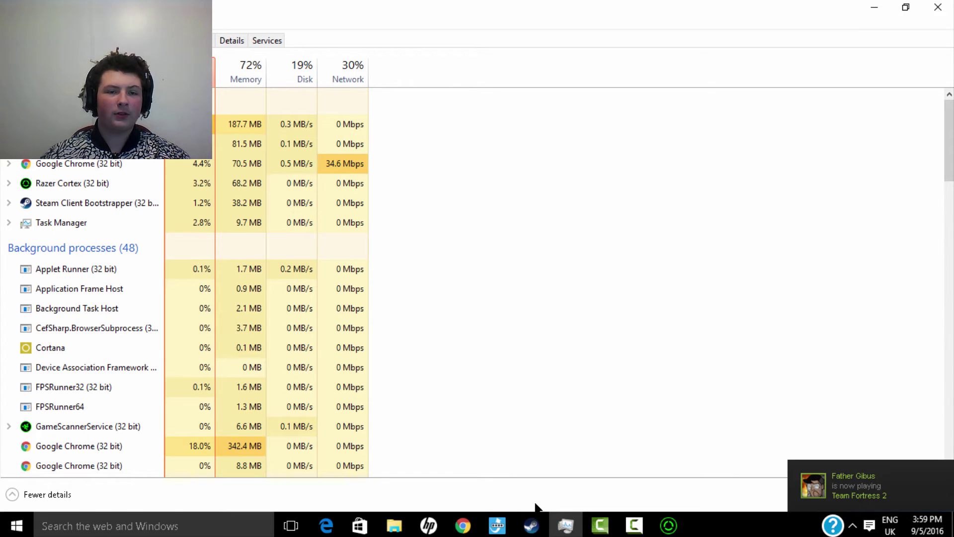
# Look through Task Manager's startup programs, CPU performance graph and per-user resource usage
pyautogui.hotkey('ctrl', 'Tab')
pyautogui.hotkey('ctrl', 'Tab')
pyautogui.hotkey('ctrl', 'Tab')
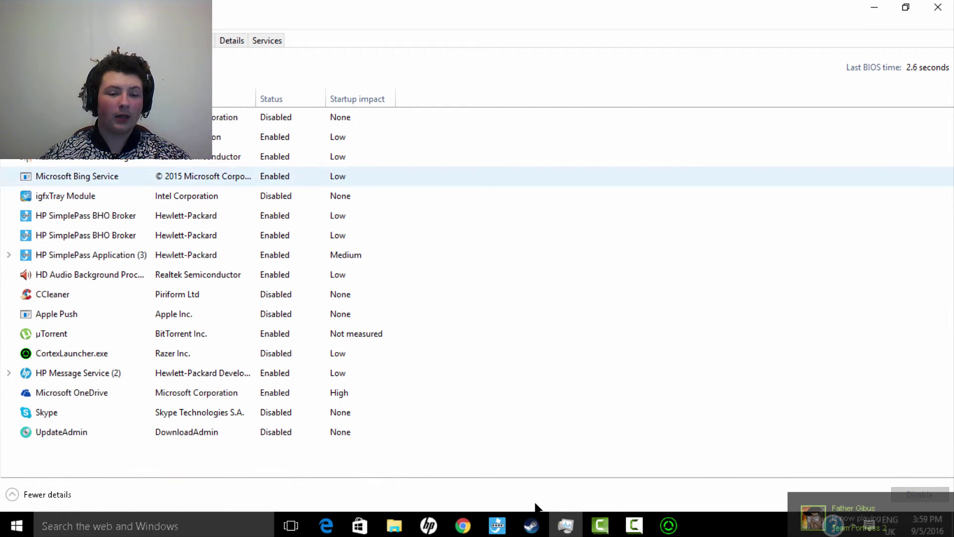
pyautogui.hotkey('ctrl', 'shift', 'Tab')
pyautogui.hotkey('ctrl', 'shift', 'Tab')
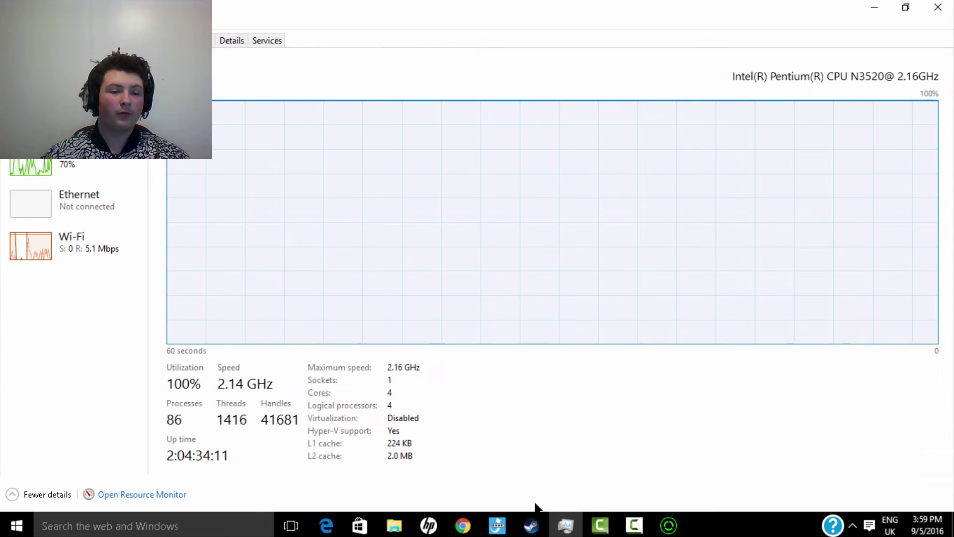
pyautogui.hotkey('ctrl', 'Tab')
pyautogui.hotkey('ctrl', 'Tab')
pyautogui.hotkey('ctrl', 'shift', 'Tab')
pyautogui.hotkey('ctrl', 'shift', 'Tab')
pyautogui.hotkey('ctrl', 'shift', 'Tab')
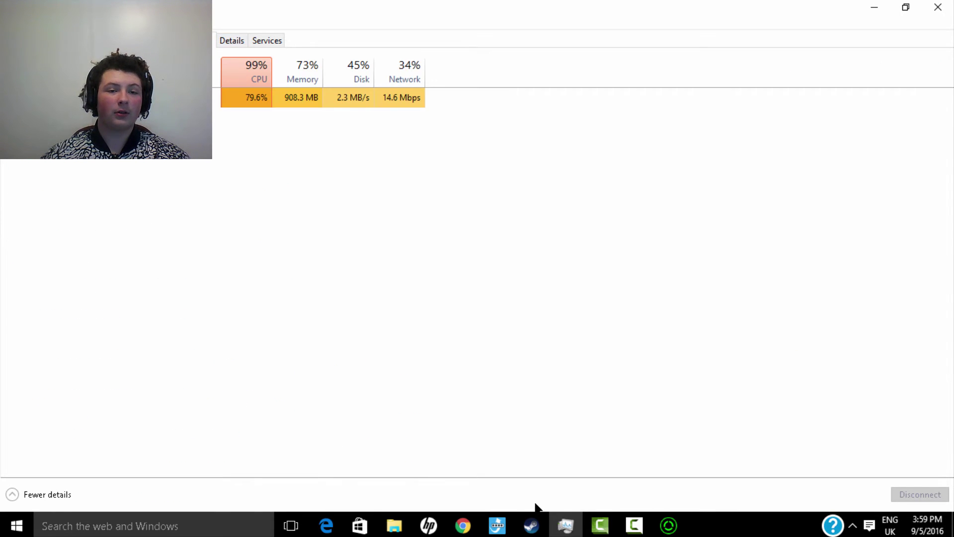
# Return to the startup programs and examine the status and startup impact of each entry down to XBoxStat.exe
pyautogui.hotkey('ctrl', 'Tab')
pyautogui.hotkey('ctrl', 'Tab')
pyautogui.hotkey('ctrl', 'Tab')
pyautogui.press('Down')
pyautogui.press('Down')
pyautogui.press('Down')
pyautogui.press('Down')
pyautogui.press('Down')
pyautogui.press('Down')
pyautogui.press('Down')
pyautogui.press('Down')
pyautogui.press('Down')
pyautogui.press('Down')
pyautogui.press('Down')
pyautogui.press('Down')
pyautogui.press('Down')
pyautogui.press('Down')
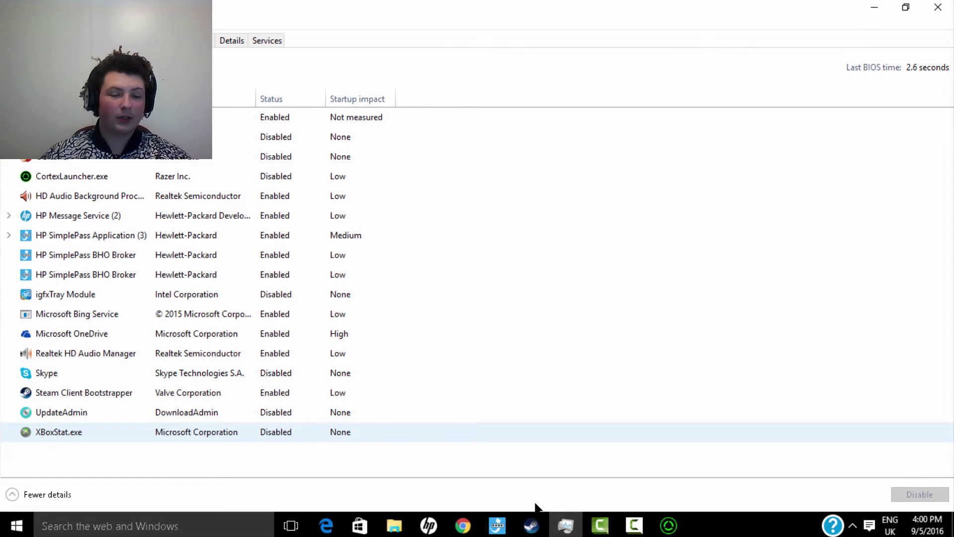
# Go up and down the startup programs list again, examining each entry's status and startup impact as far as XBoxStat.exe
pyautogui.press('Up')
pyautogui.press('Up')
pyautogui.press('Up')
pyautogui.press('Up')
pyautogui.press('Up')
pyautogui.press('Up')
pyautogui.press('Up')
pyautogui.press('Up')
pyautogui.press('Up')
pyautogui.press('Up')
pyautogui.press('Up')
pyautogui.press('Up')
pyautogui.press('Down')
pyautogui.press('Down')
pyautogui.press('Down')
pyautogui.press('Down')
pyautogui.press('Down')
pyautogui.press('Down')
pyautogui.press('Down')
pyautogui.press('Down')
pyautogui.press('Down')
pyautogui.press('Down')
pyautogui.press('Down')
pyautogui.press('Down')
pyautogui.press('Up')
pyautogui.press('Up')
pyautogui.press('Up')
pyautogui.press('Up')
pyautogui.press('Up')
pyautogui.press('Down')
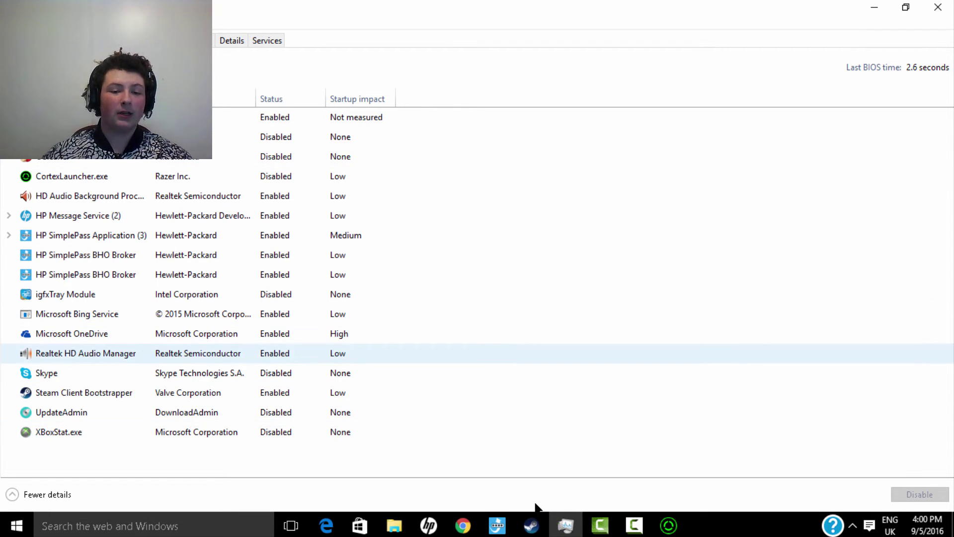
pyautogui.press('Down')
pyautogui.press('Down')
pyautogui.press('Up')
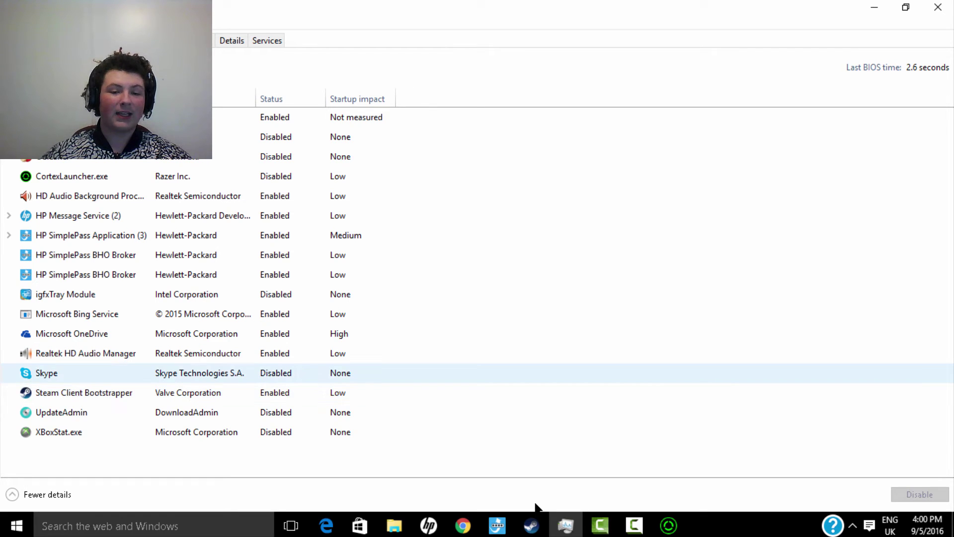
pyautogui.press('Down')
pyautogui.press('Down')
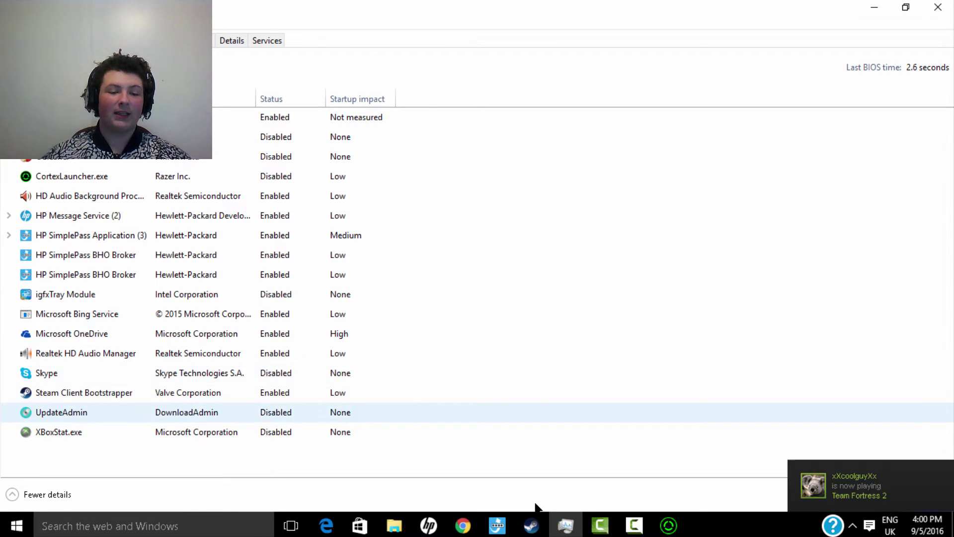
pyautogui.press('Down')
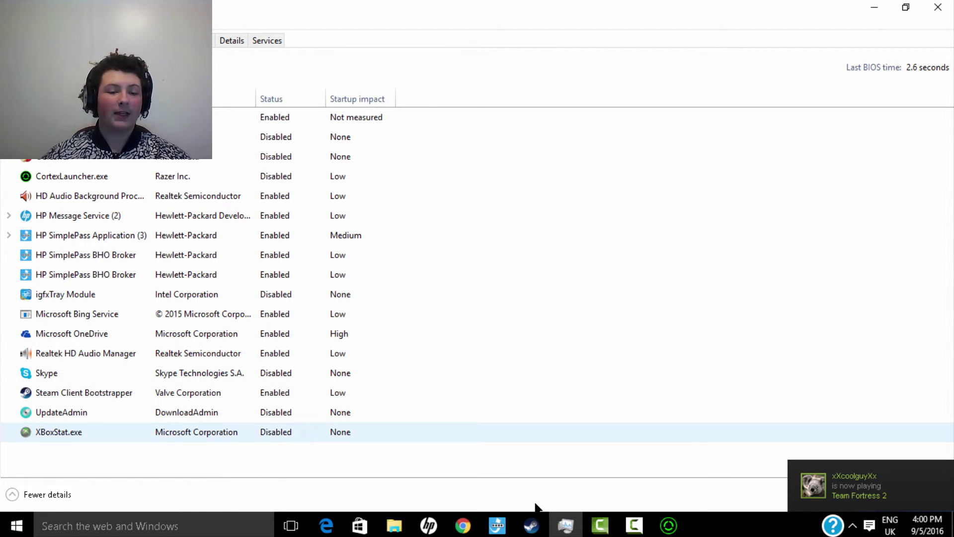
pyautogui.hotkey('ctrl', 'space')
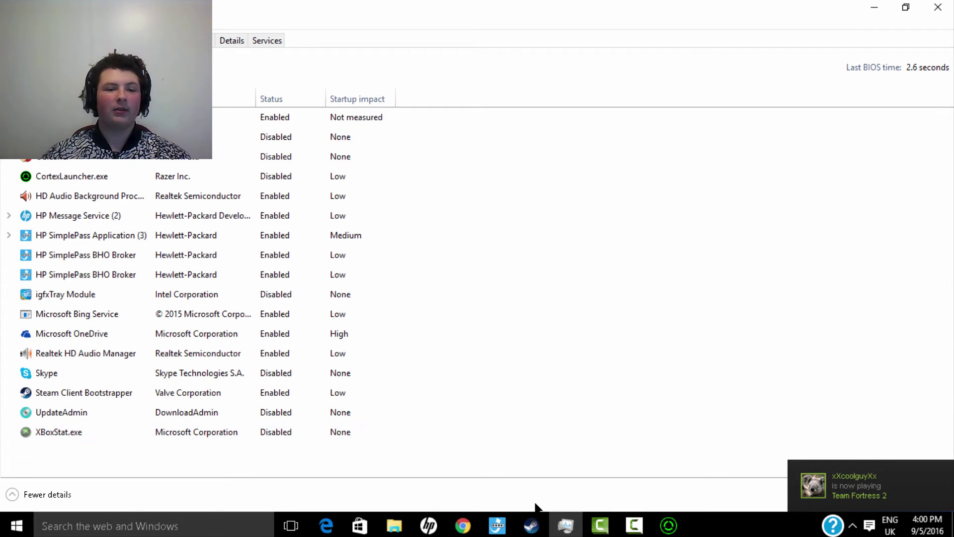
# Disable the first program in Task Manager's startup list
pyautogui.press('Up')
pyautogui.press('Up')
pyautogui.press('Up')
pyautogui.press('Up')
pyautogui.press('Up')
pyautogui.press('Up')
pyautogui.press('Up')
pyautogui.press('Up')
pyautogui.press('Up')
pyautogui.press('Up')
pyautogui.press('Up')
pyautogui.press('Up')
pyautogui.press('Up')
pyautogui.press('Up')
pyautogui.press('Up')
pyautogui.press('Up')
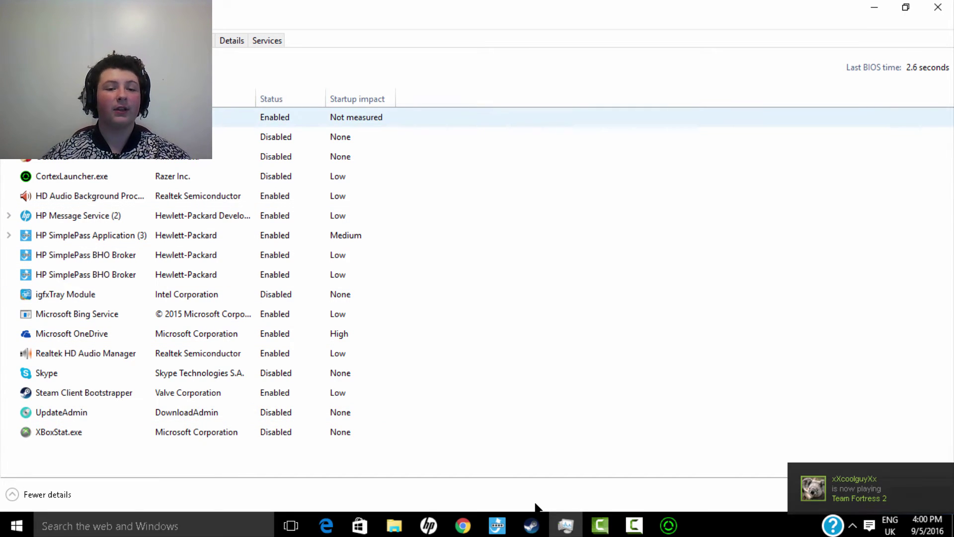
pyautogui.press('space')
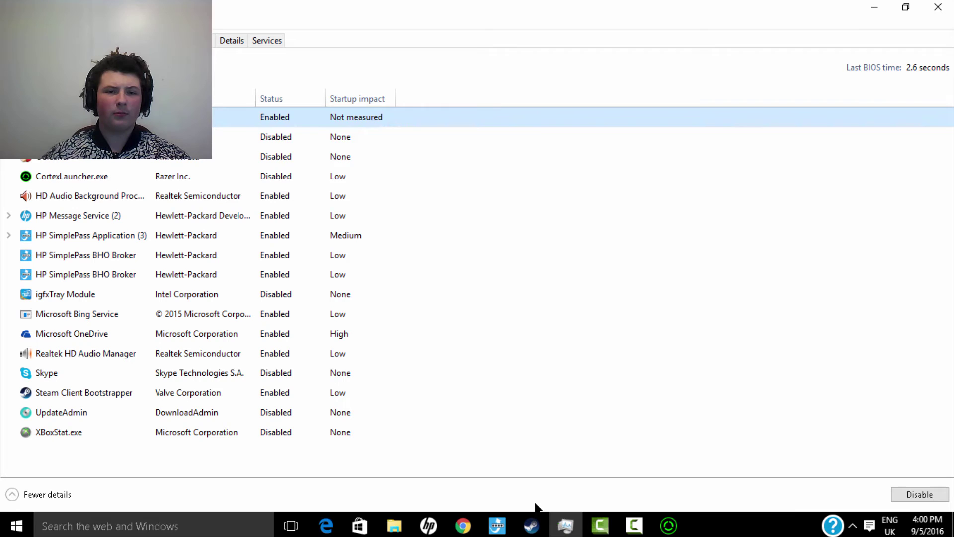
pyautogui.hotkey('shift', 'F10')
pyautogui.press('Return')
# Enable the second program in the startup list and disable it again
pyautogui.press('Down')
pyautogui.press('Down')
pyautogui.press('Down')
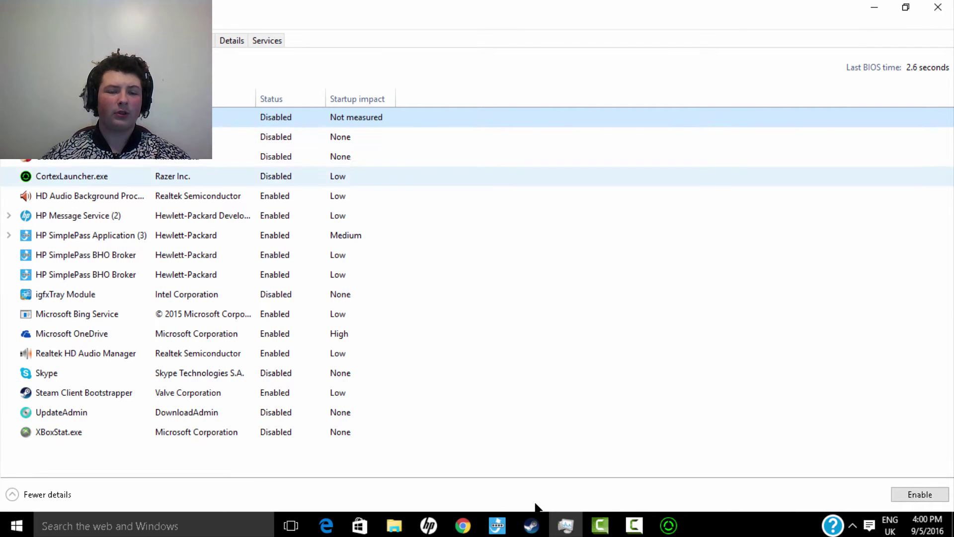
pyautogui.hotkey('ctrl', 'Down')
pyautogui.hotkey('ctrl', 'Down')
pyautogui.hotkey('ctrl', 'Up')
pyautogui.hotkey('ctrl', 'Up')
pyautogui.hotkey('ctrl', 'Up')
pyautogui.hotkey('ctrl', 'Up')
pyautogui.press('space')
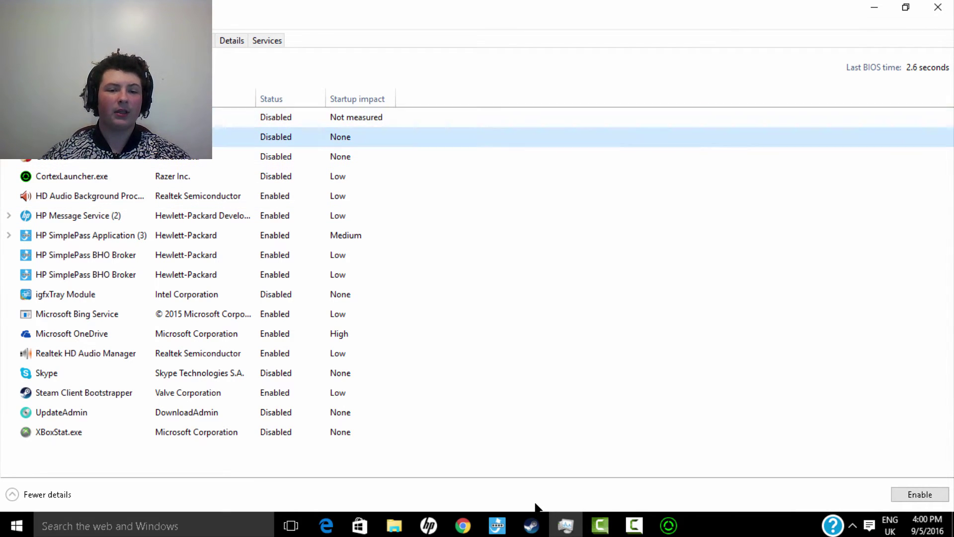
pyautogui.hotkey('shift', 'F10')
pyautogui.press('Down')
pyautogui.press('Return')
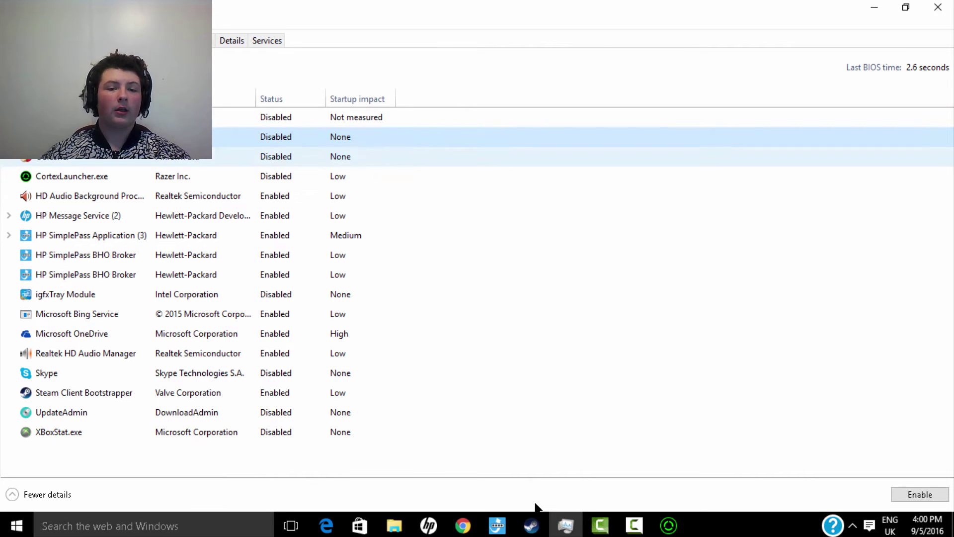
pyautogui.hotkey('shift', 'F10')
pyautogui.press('Down')
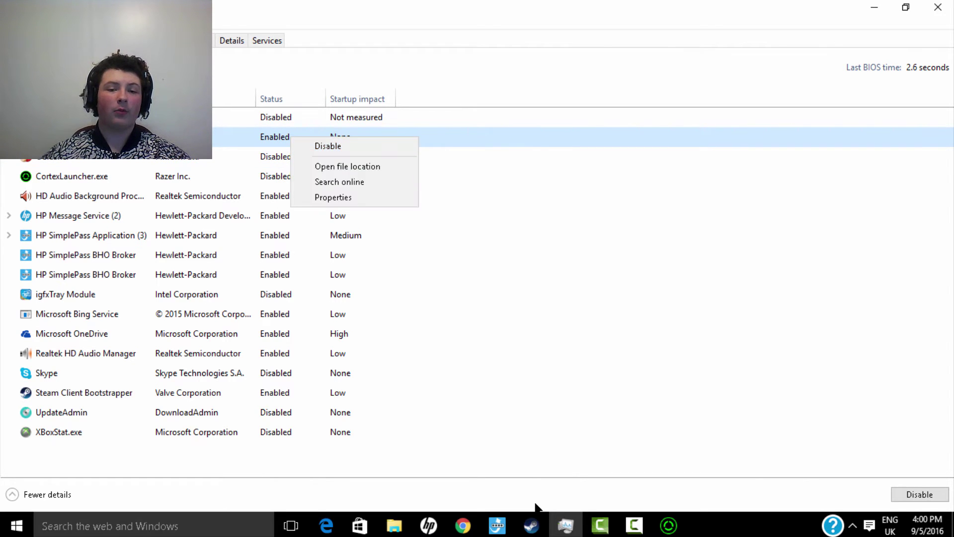
pyautogui.press('Return')
pyautogui.press('Down')
pyautogui.press('Up')
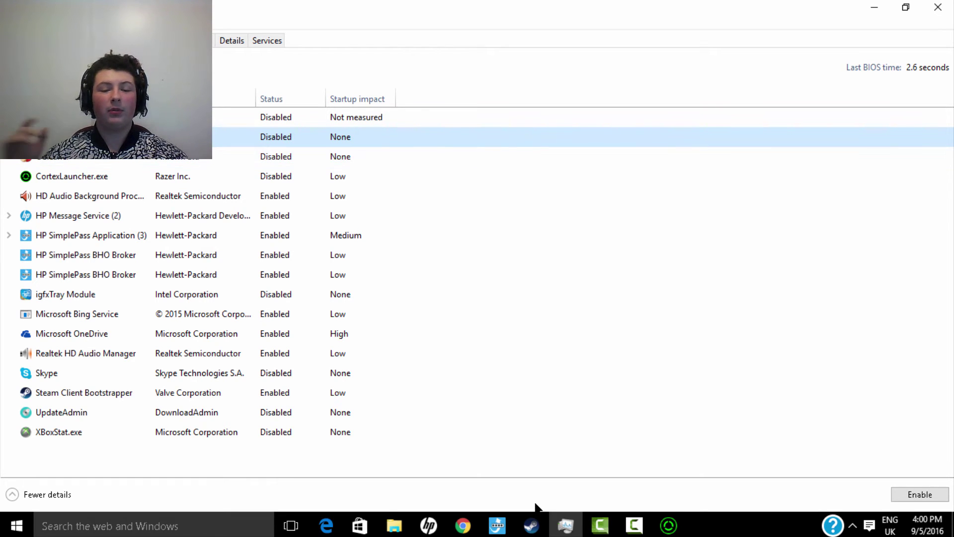
# Select the CortexLauncher.exe startup entry, close Task Manager and return to Razer Cortex to check its scan
pyautogui.press('Down')
pyautogui.press('Down')
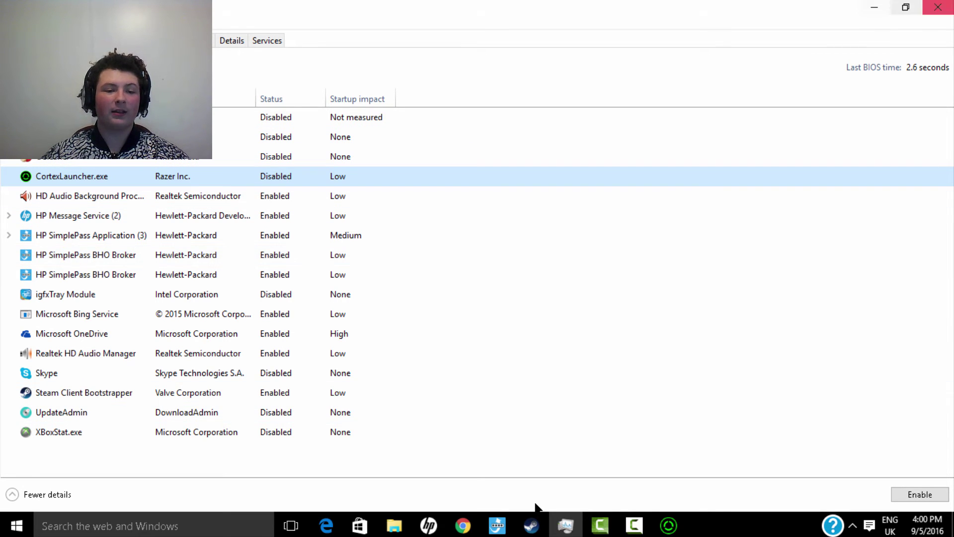
pyautogui.click(938, 7)
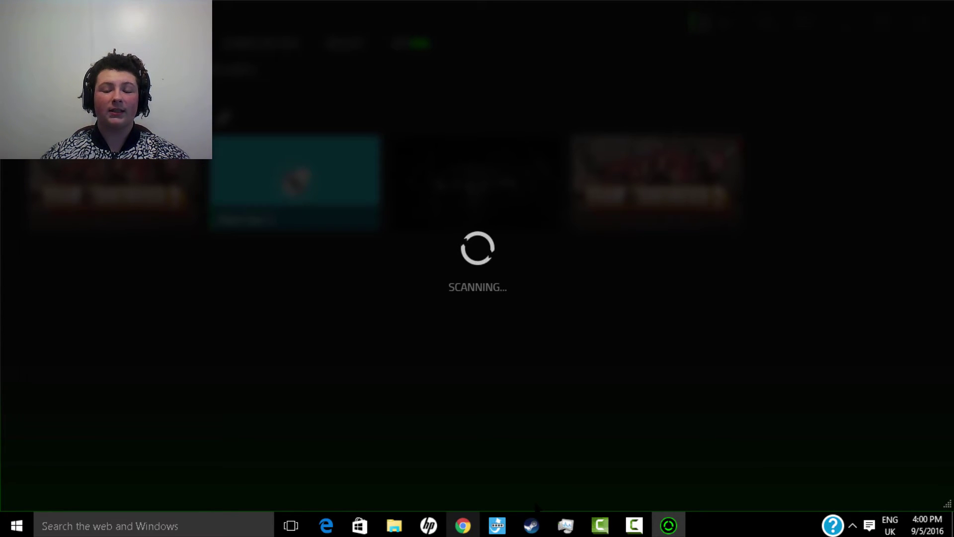
pyautogui.moveTo(463, 525)
pyautogui.click(536, 505)
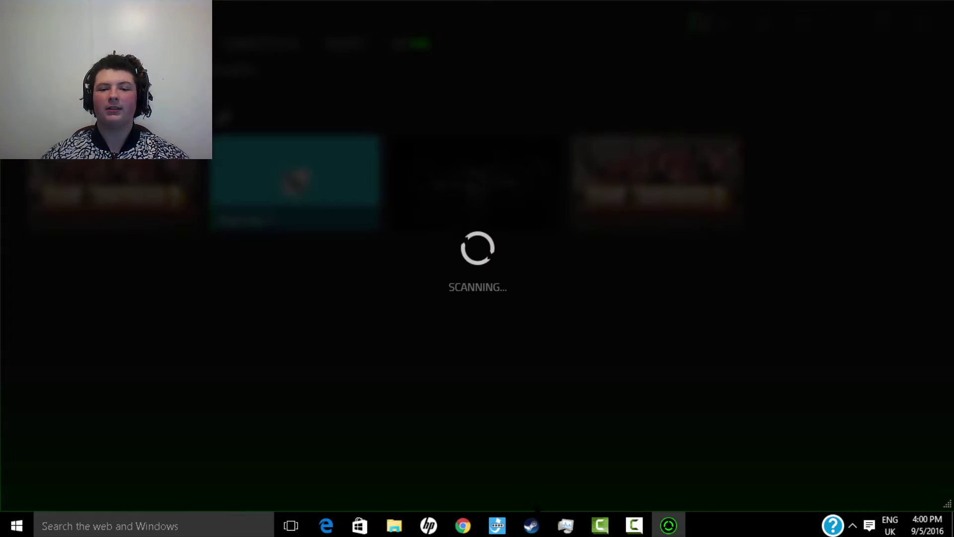
pyautogui.hotkey('alt', 'Tab')
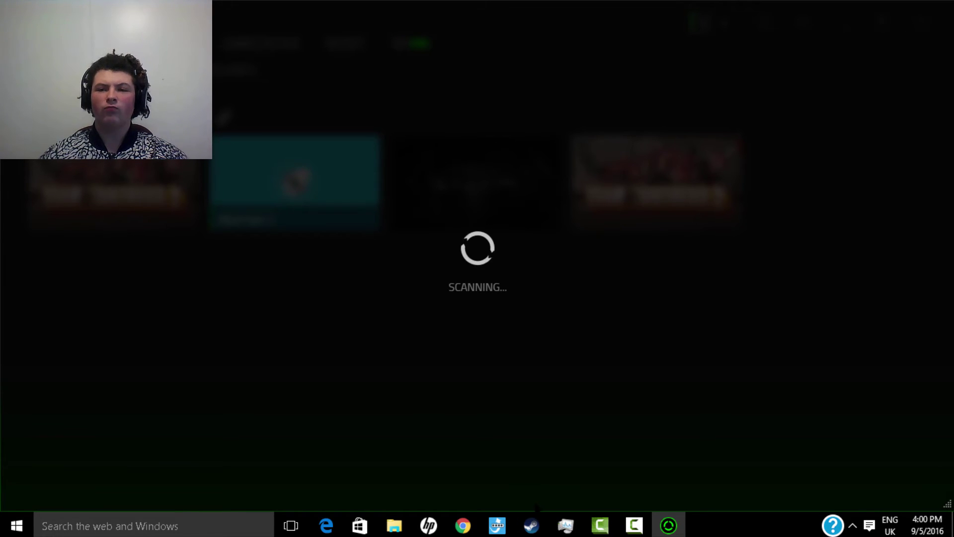
# Look over the open windows, switch to Camtasia Studio and return to Razer Cortex
pyautogui.press('super+Tab')
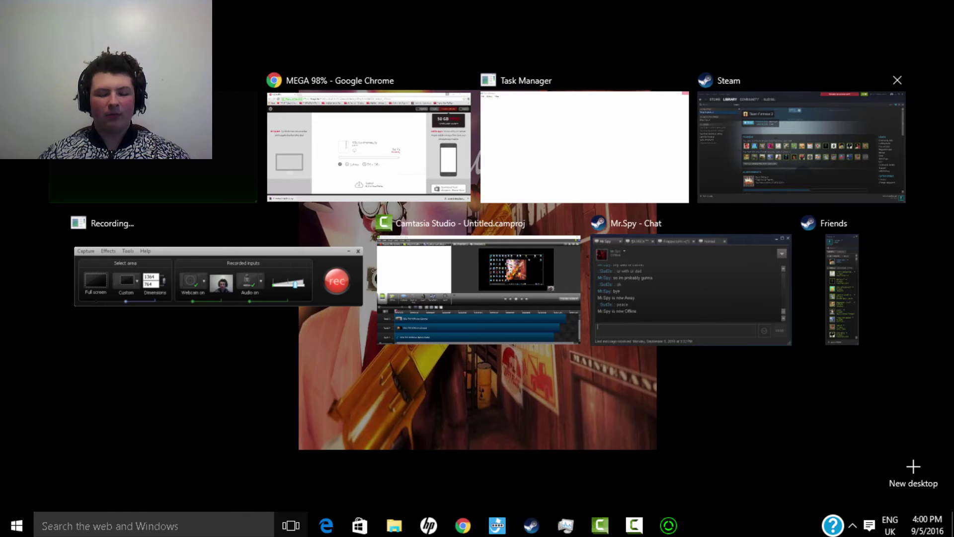
pyautogui.press('Left')
pyautogui.press('Left')
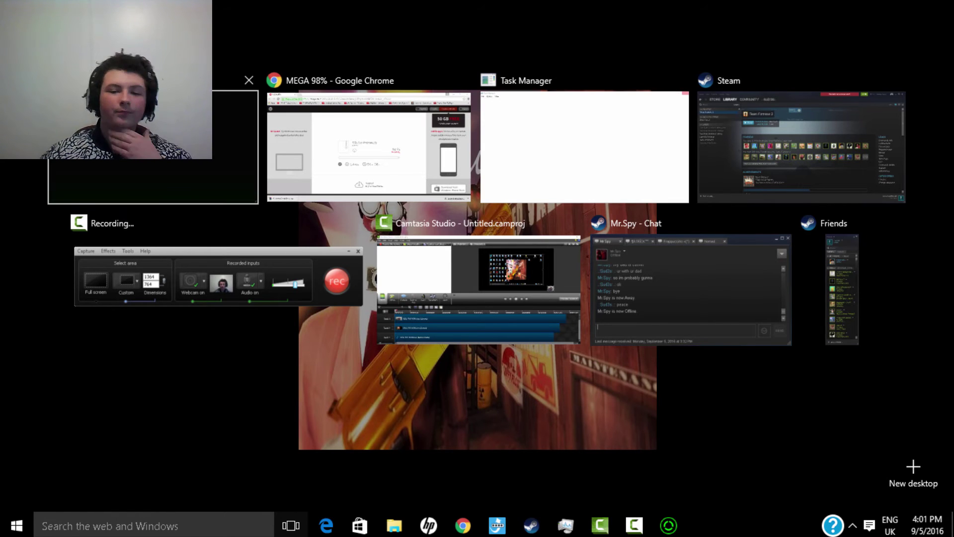
pyautogui.press('Down')
pyautogui.press('Right')
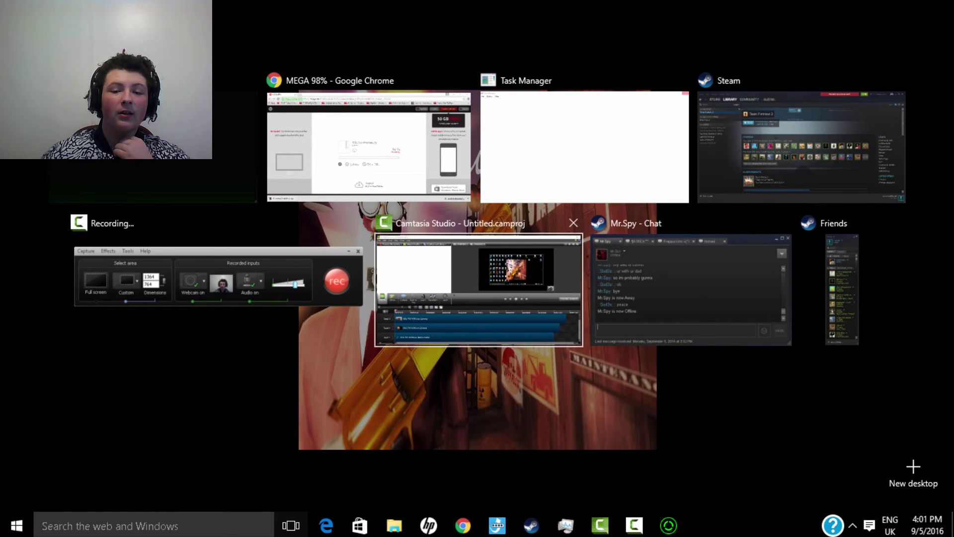
pyautogui.press('Return')
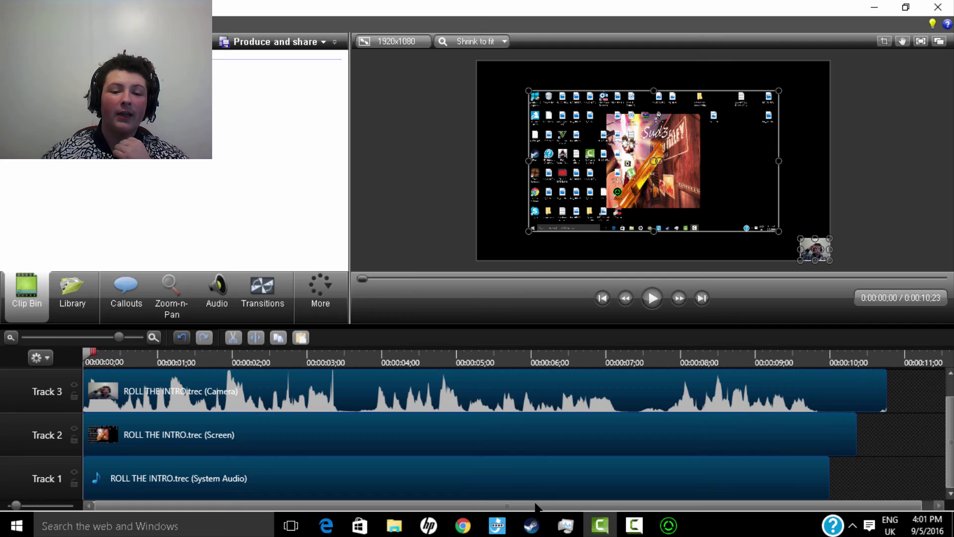
pyautogui.hotkey('alt', 'Tab')
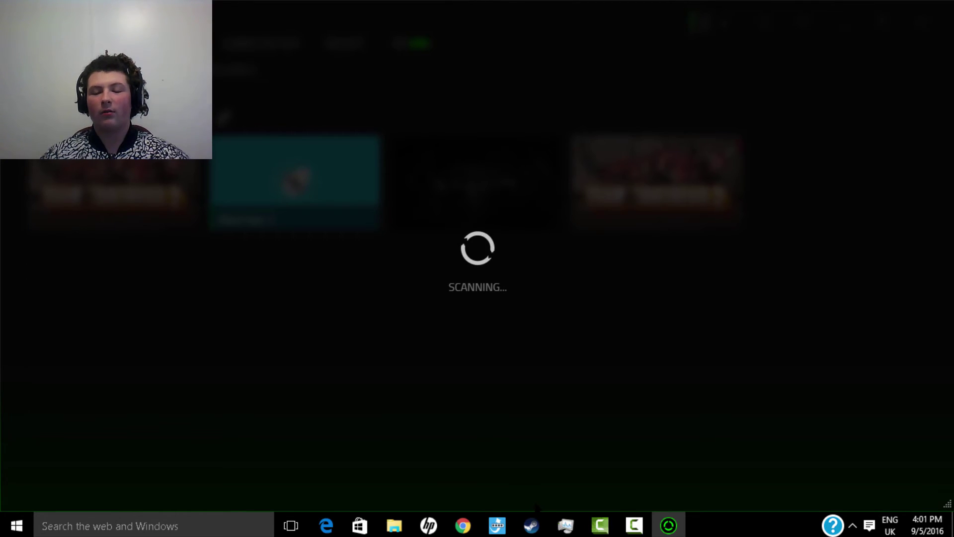
# Show This PC in File Explorer, look into the RECOVERY (D:) drive and go back to the drives overview
pyautogui.moveTo(463, 525)
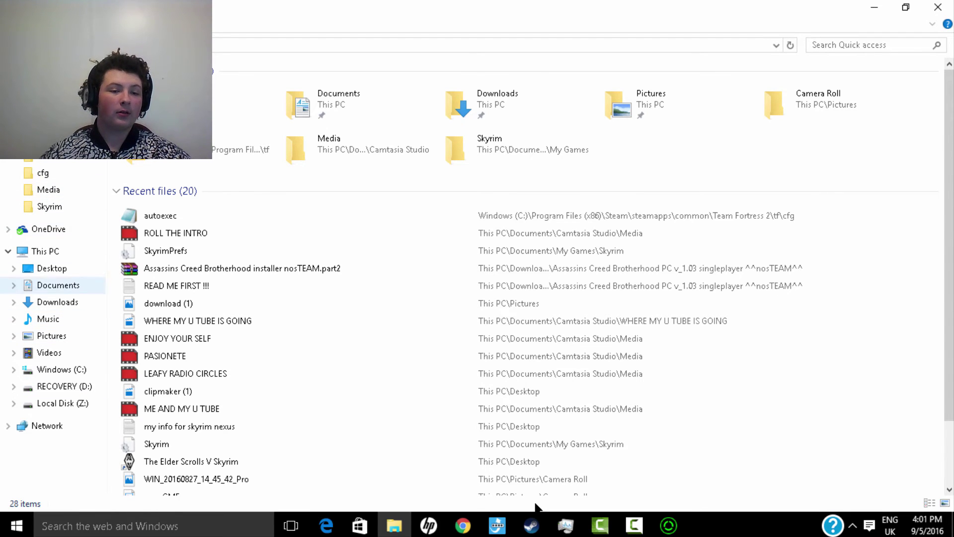
pyautogui.click(44, 251)
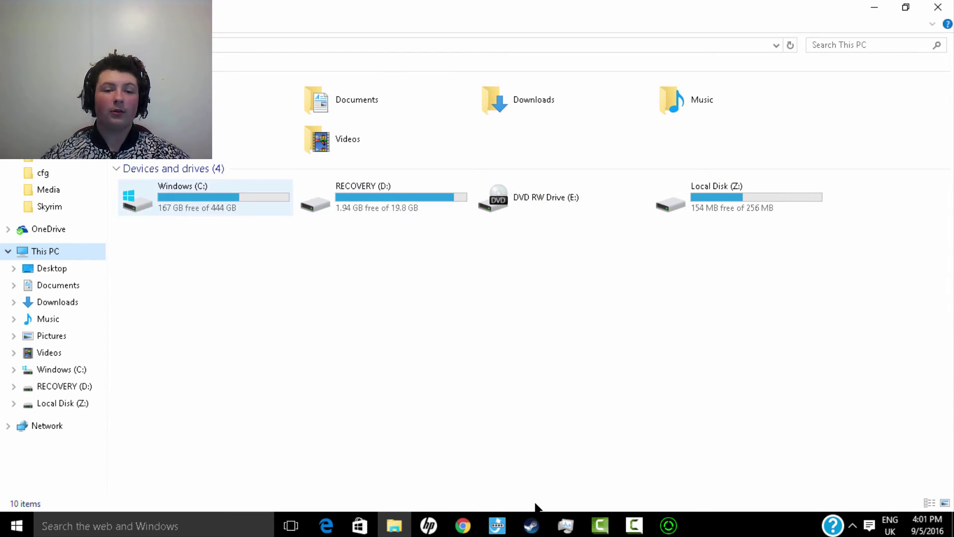
pyautogui.press('Tab')
pyautogui.press('Return')
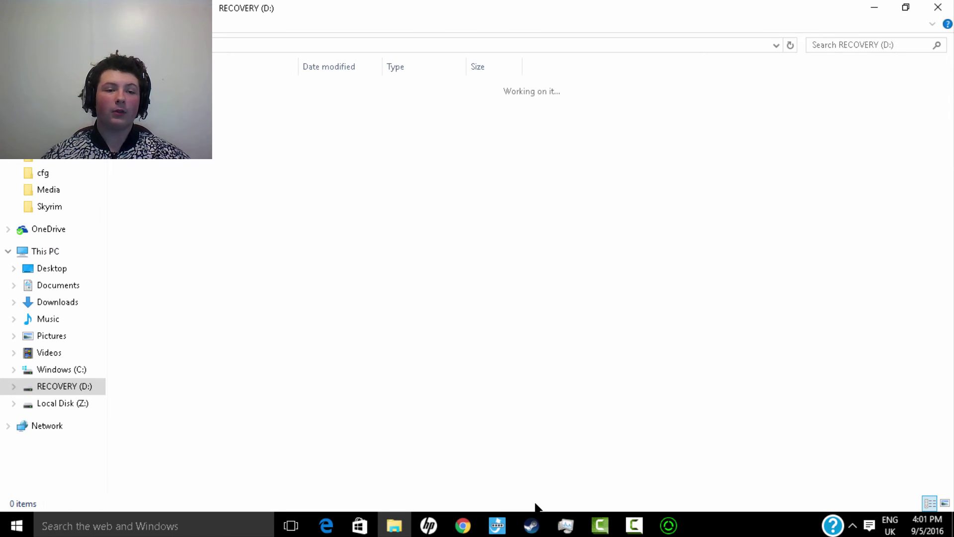
pyautogui.press('BackSpace')
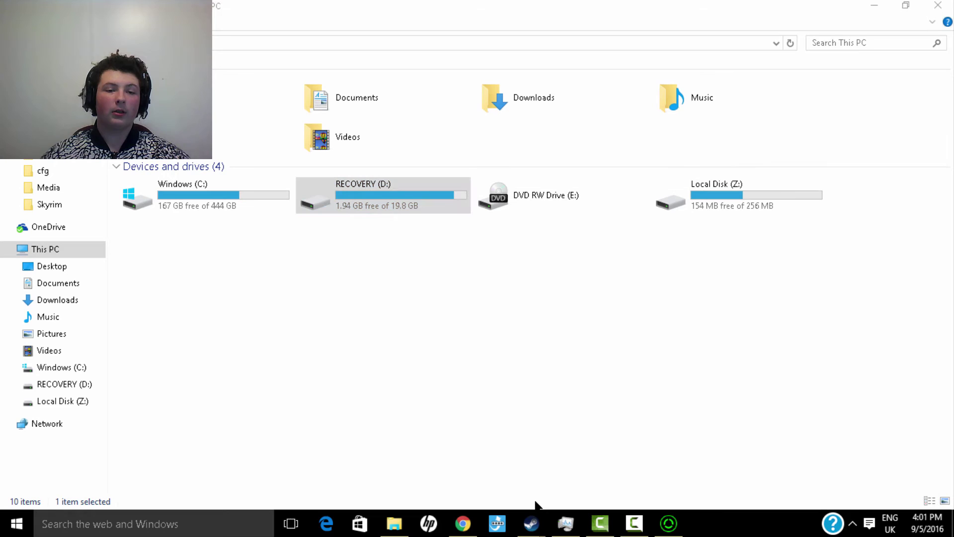
# Search Windows for "computer"
pyautogui.press('super+s')
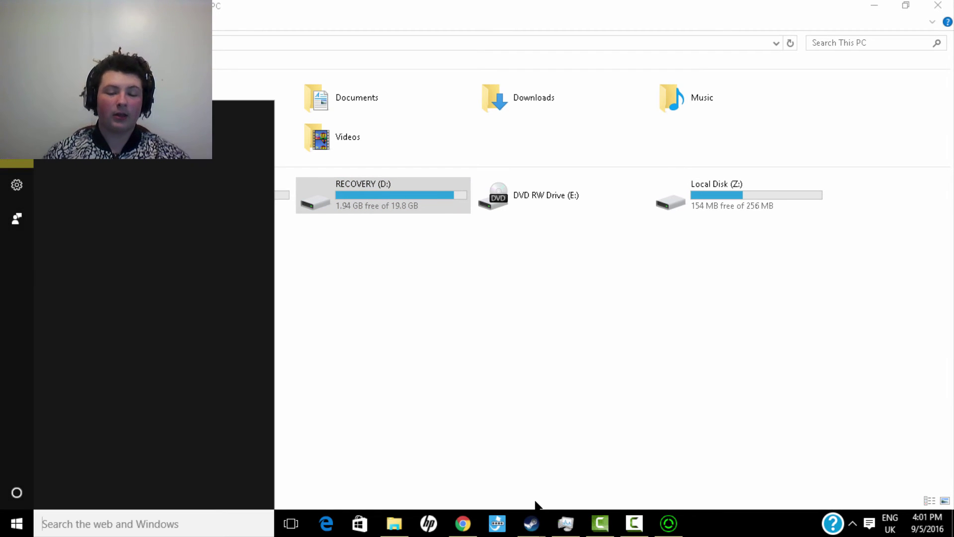
pyautogui.write('com')
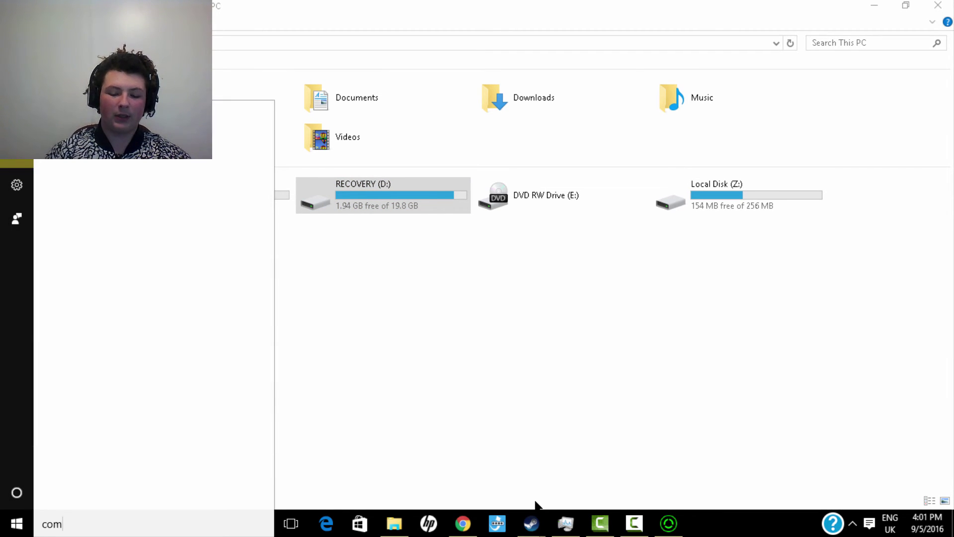
pyautogui.write('pu')
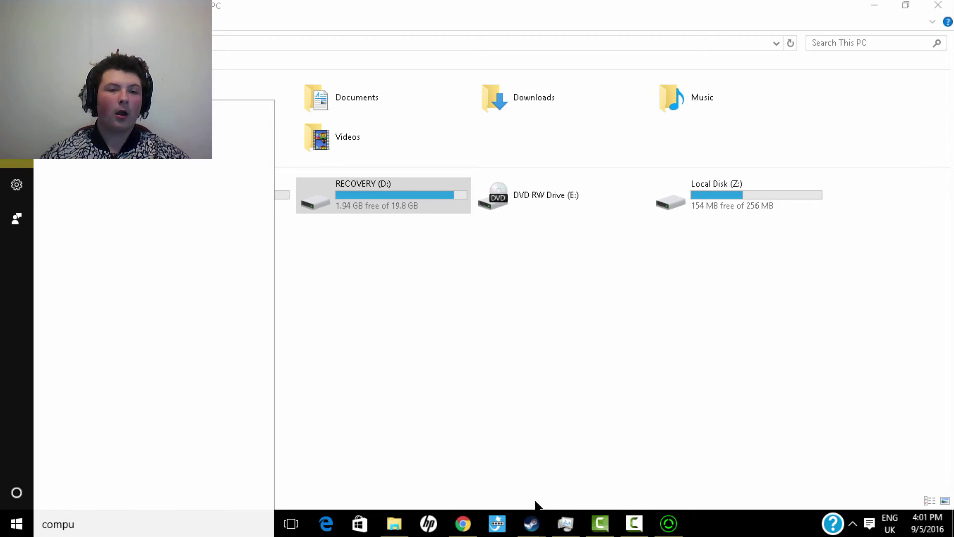
pyautogui.write('ter')
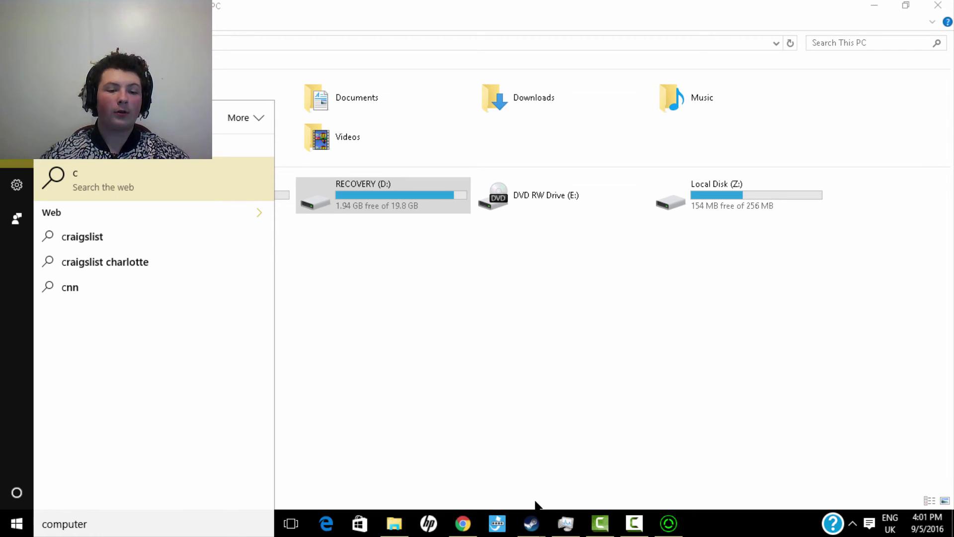
# Search Windows for "power options" instead, open the Power Options control panel and bring its window forward
pyautogui.hotkey('ctrl', 'a')
pyautogui.write('pow')
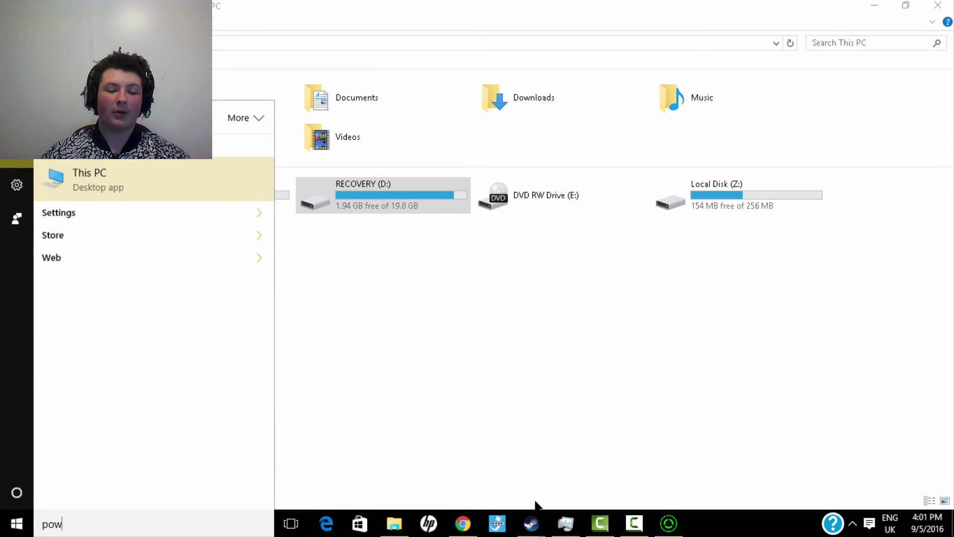
pyautogui.write('er options')
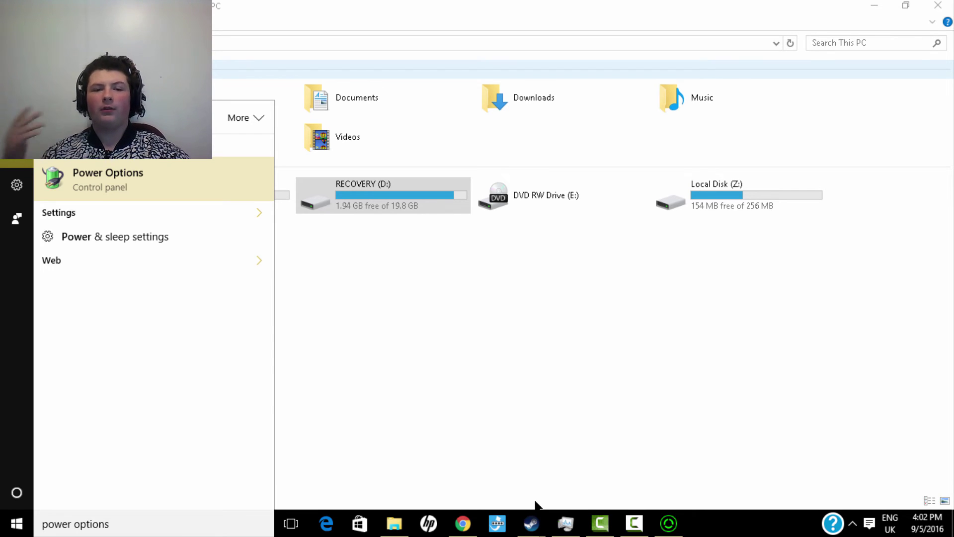
pyautogui.press('Return')
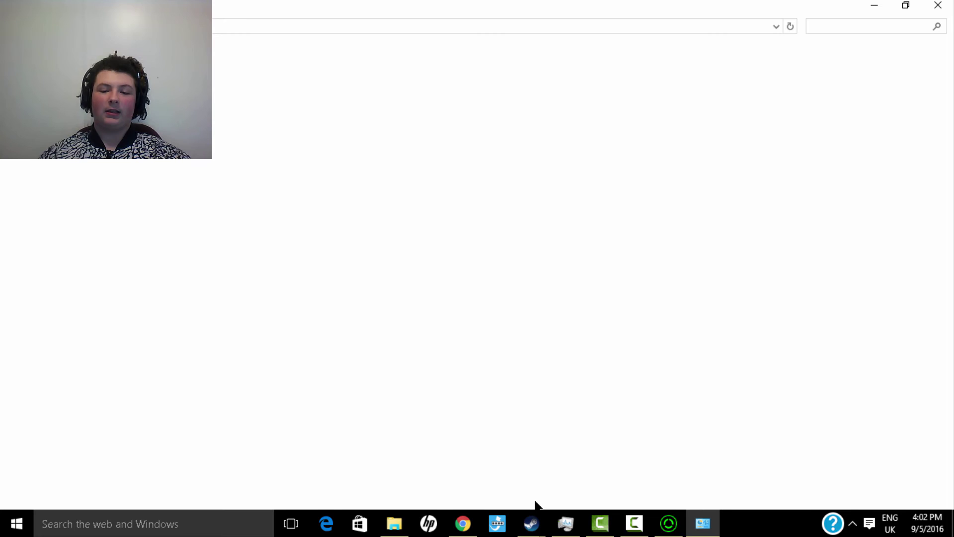
pyautogui.press('super+Tab')
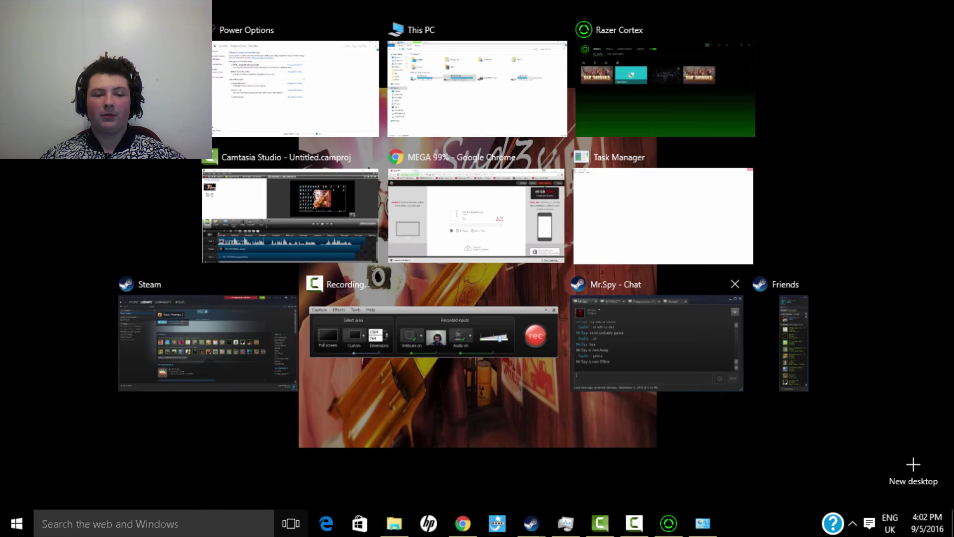
pyautogui.click(296, 87)
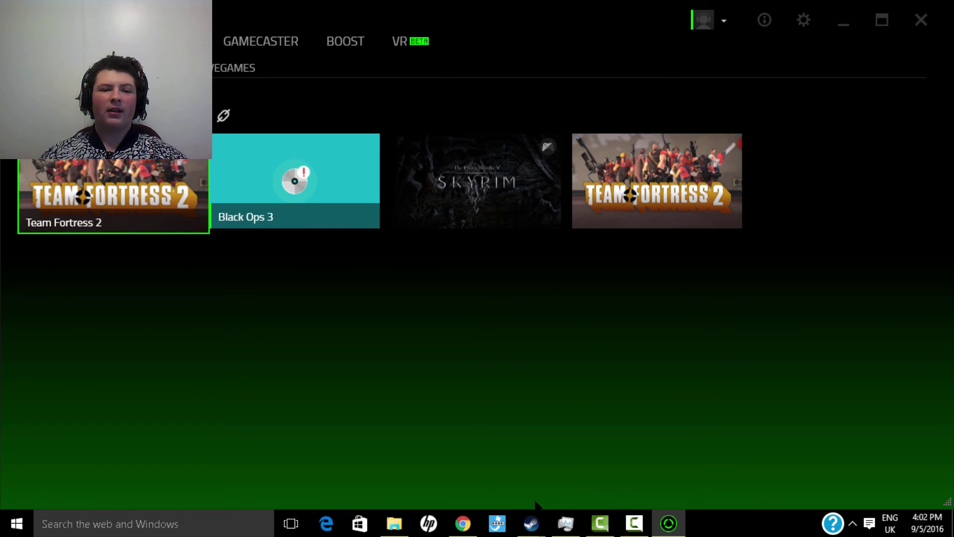
# Show the Add Games dialog and its browser for installed programs, and close both without adding a game
pyautogui.press('Left')
pyautogui.press('Return')
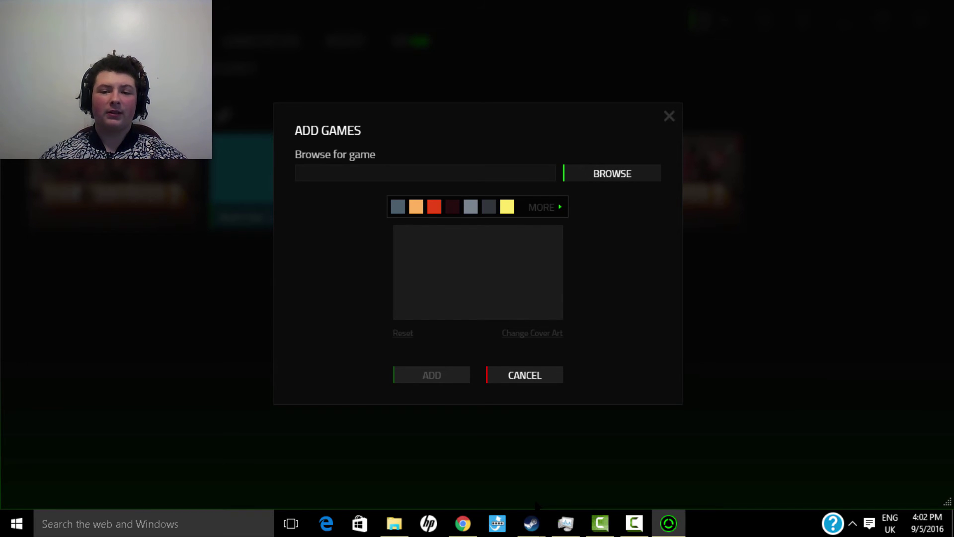
pyautogui.press('Return')
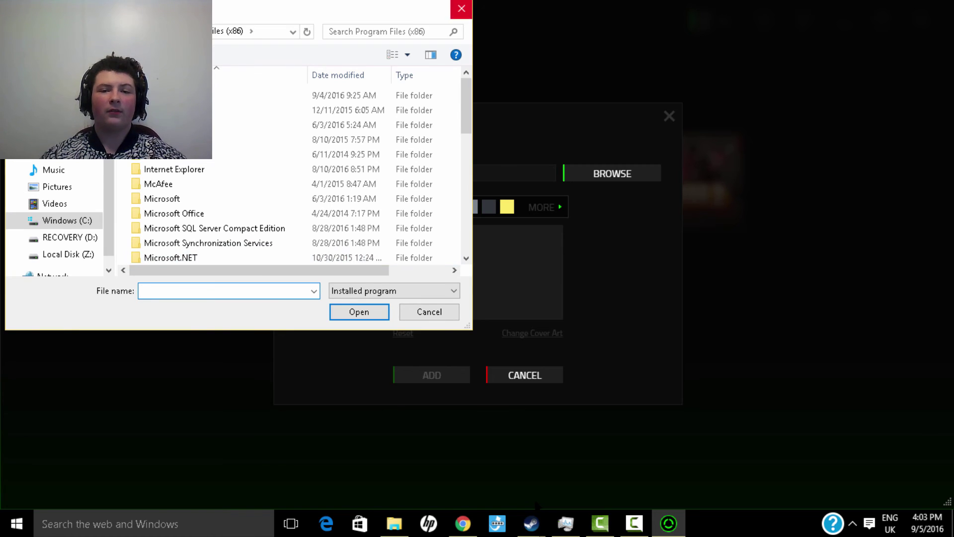
pyautogui.press('Escape')
pyautogui.press('Escape')
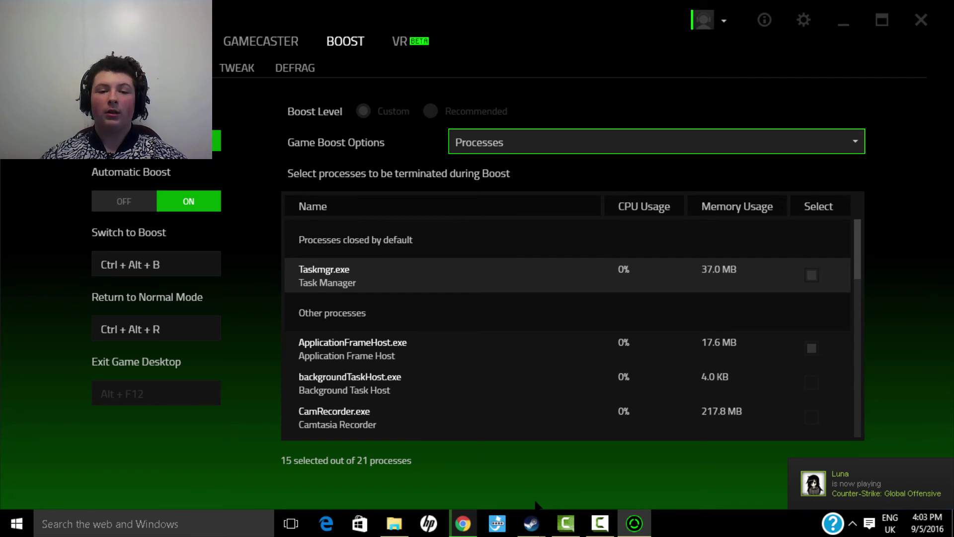
# Switch the Game Boost Options to Services and back to Processes, and look through the processes to be terminated during Boost
pyautogui.hotkey('alt', 'Down')
pyautogui.press('Down')
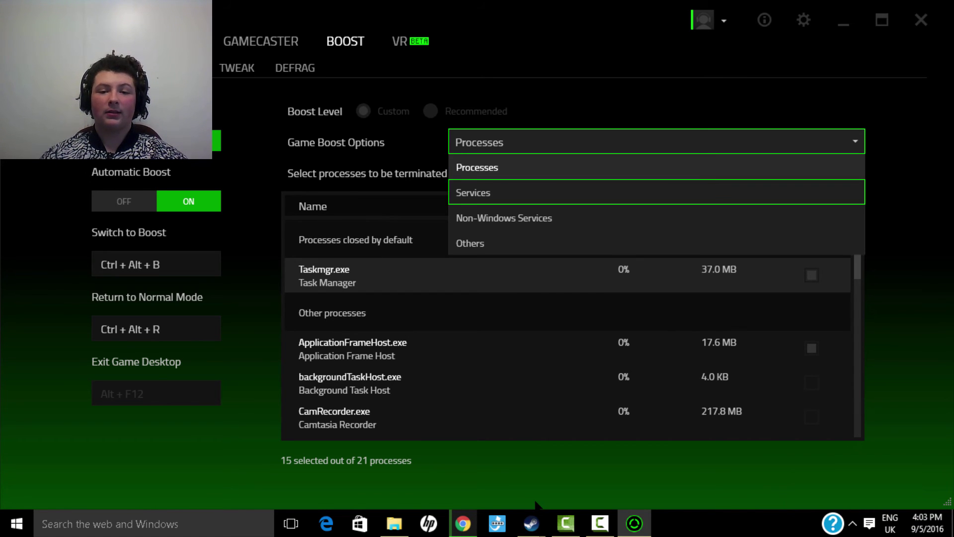
pyautogui.press('Return')
pyautogui.hotkey('alt', 'Down')
pyautogui.press('Up')
pyautogui.press('Return')
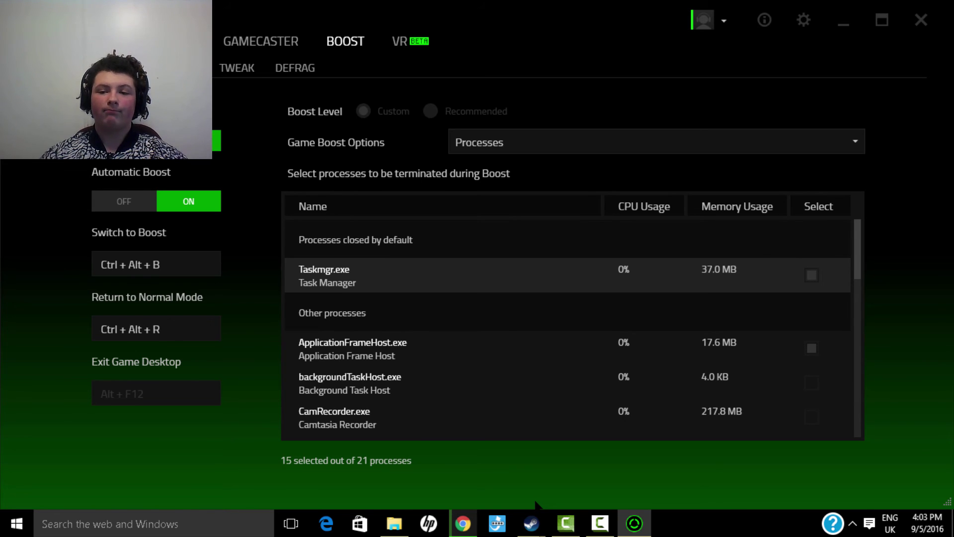
pyautogui.scroll(-10, 536, 505)
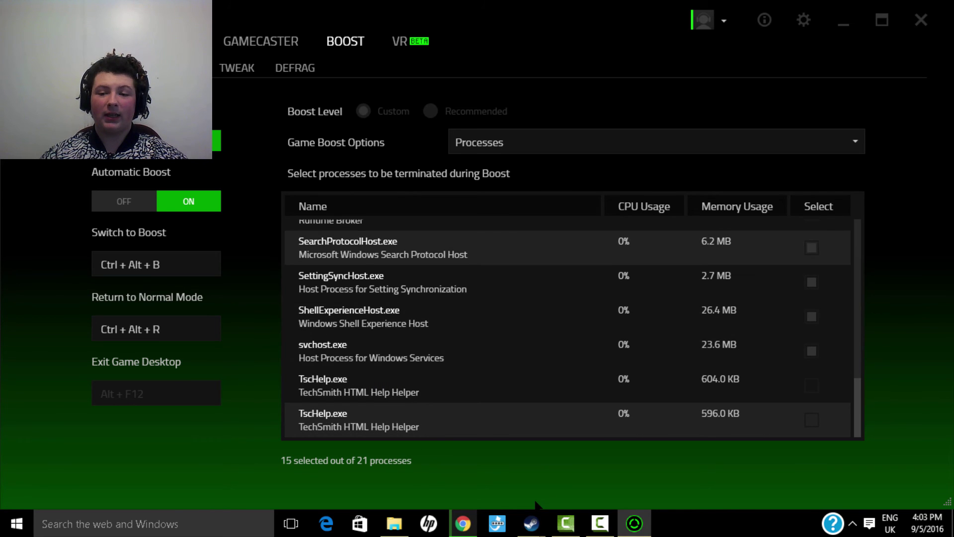
pyautogui.scroll(2, 536, 504)
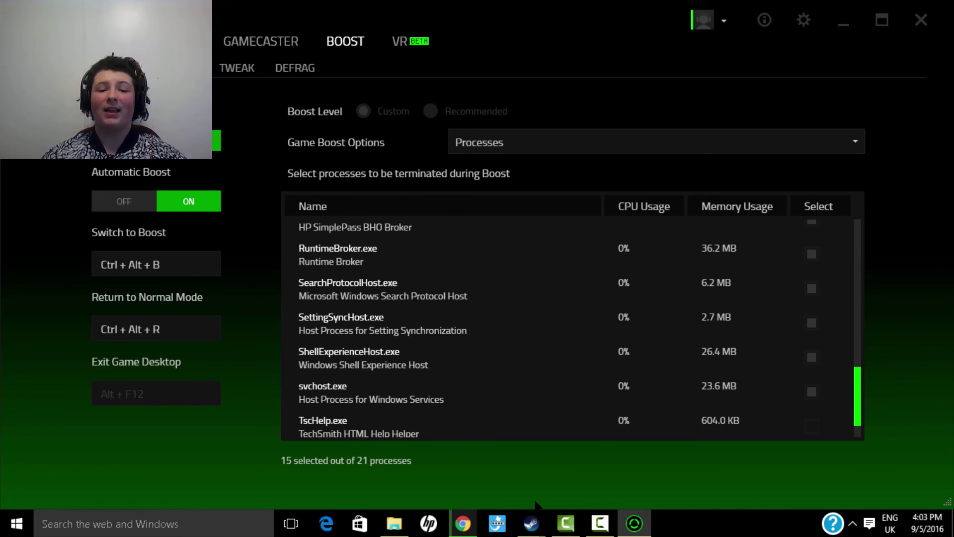
pyautogui.scroll(5, 536, 505)
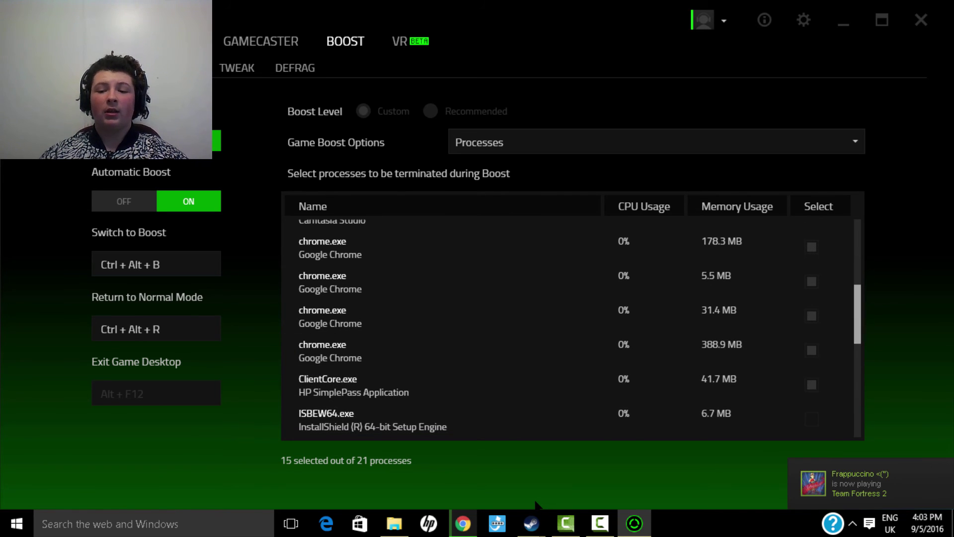
pyautogui.scroll(5, 536, 505)
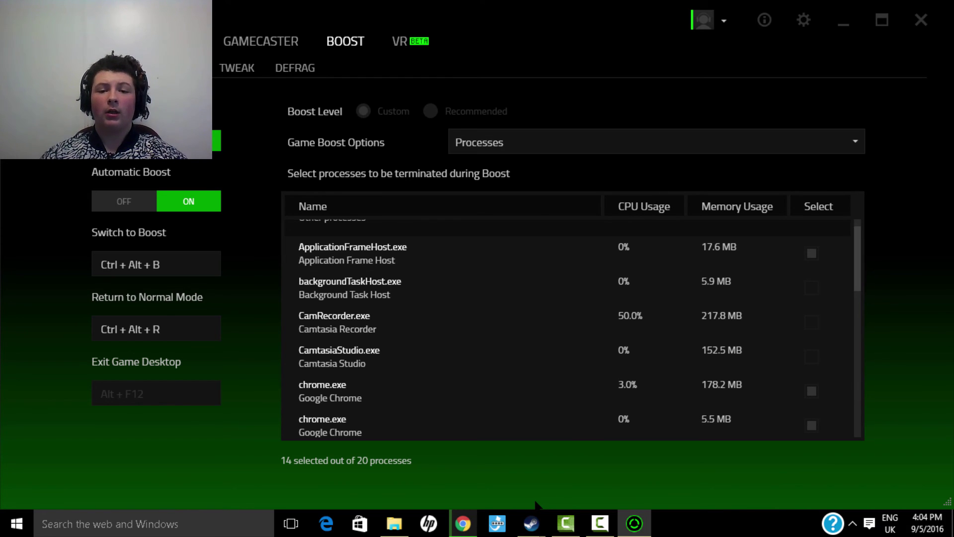
# Show the Services category of the Game Boost Options and look through its whole list
pyautogui.hotkey('alt', 'Down')
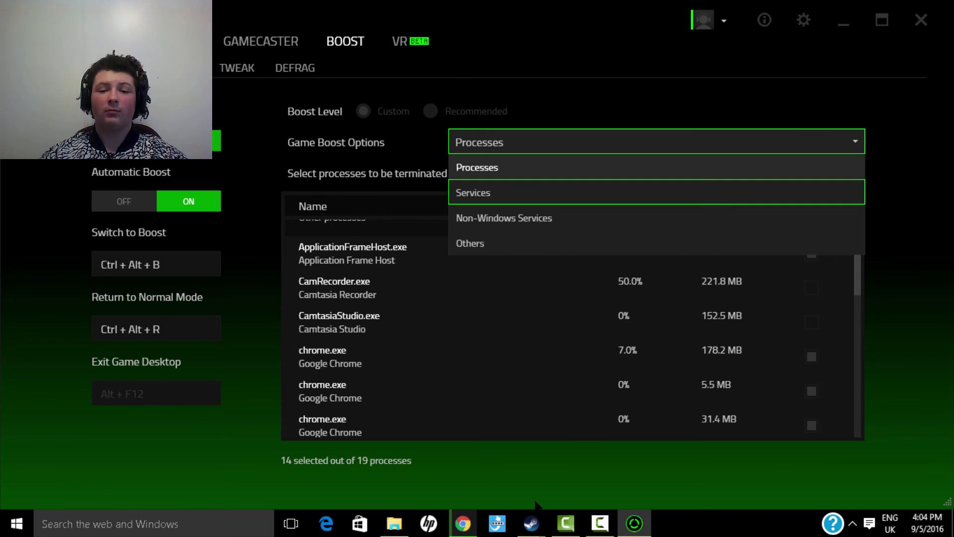
pyautogui.press('Return')
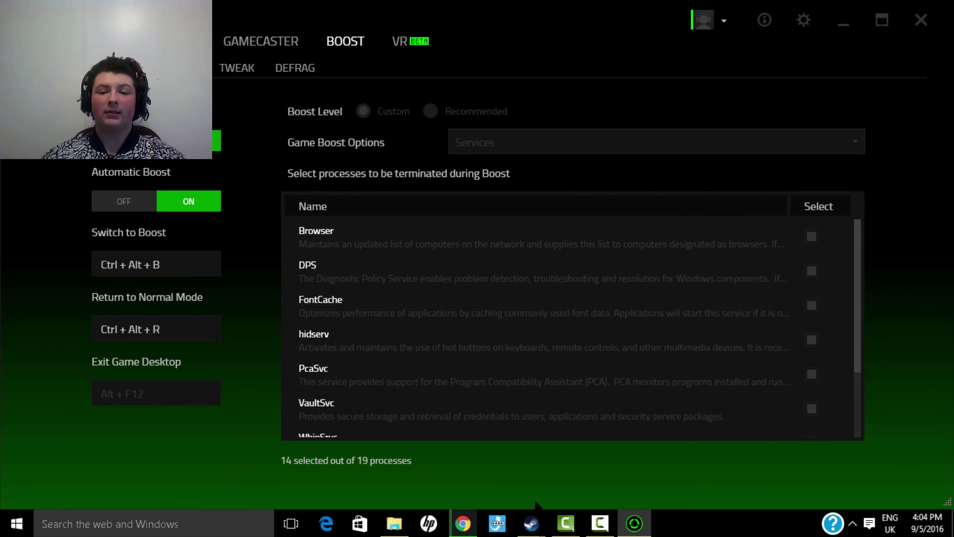
pyautogui.press('pagedown')
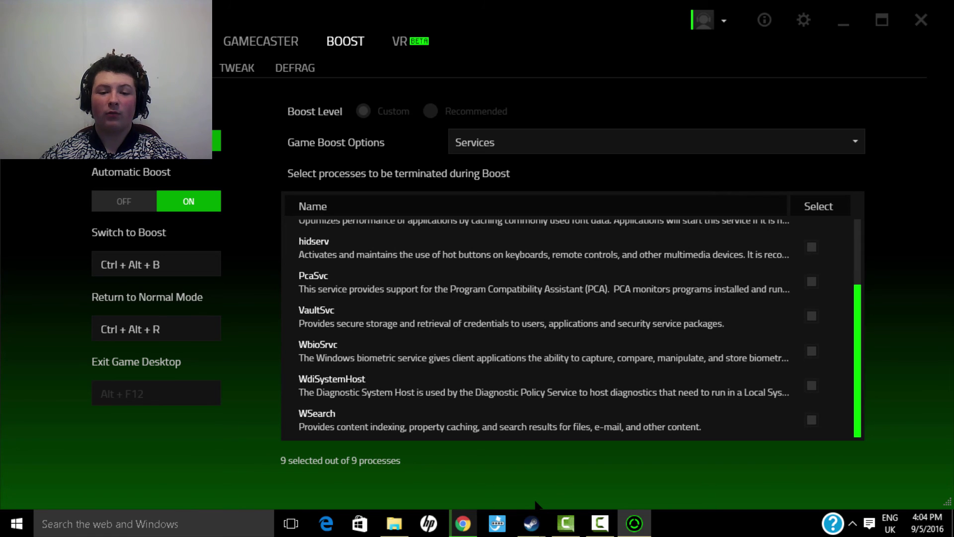
pyautogui.press('pageup')
# Show the Non-Windows Services and the Others categories of the Game Boost Options, and look over the available categories
pyautogui.hotkey('alt', 'Down')
pyautogui.press('Down')
pyautogui.press('Return')
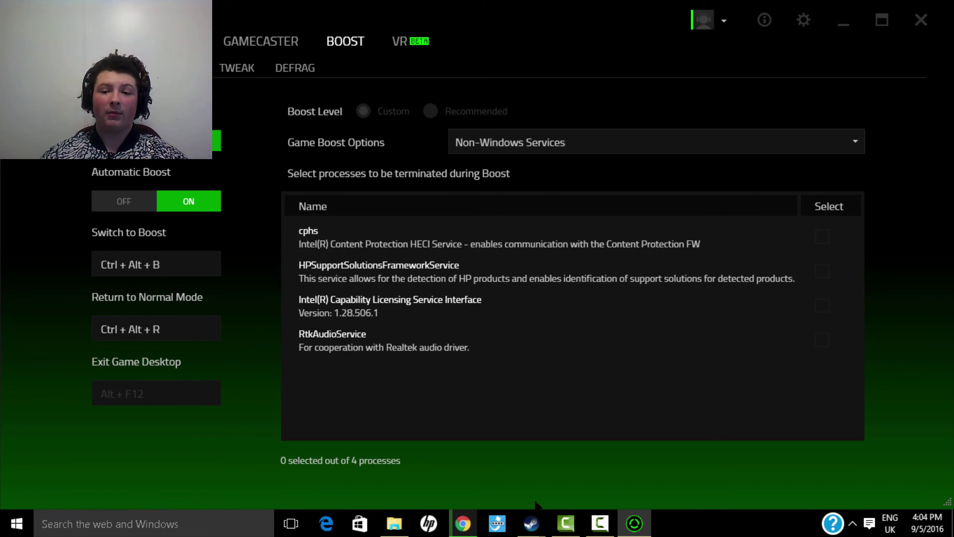
pyautogui.click(656, 142)
pyautogui.click(511, 217)
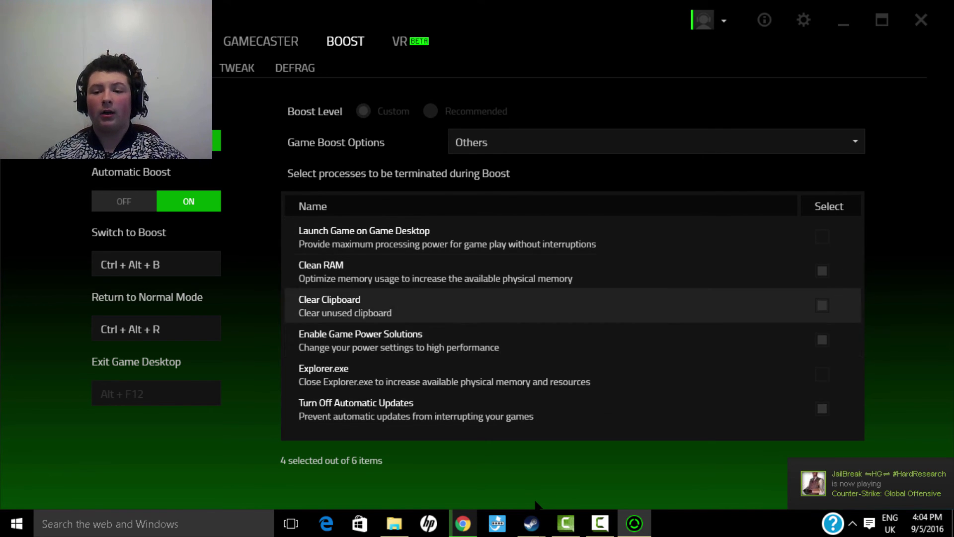
pyautogui.click(656, 142)
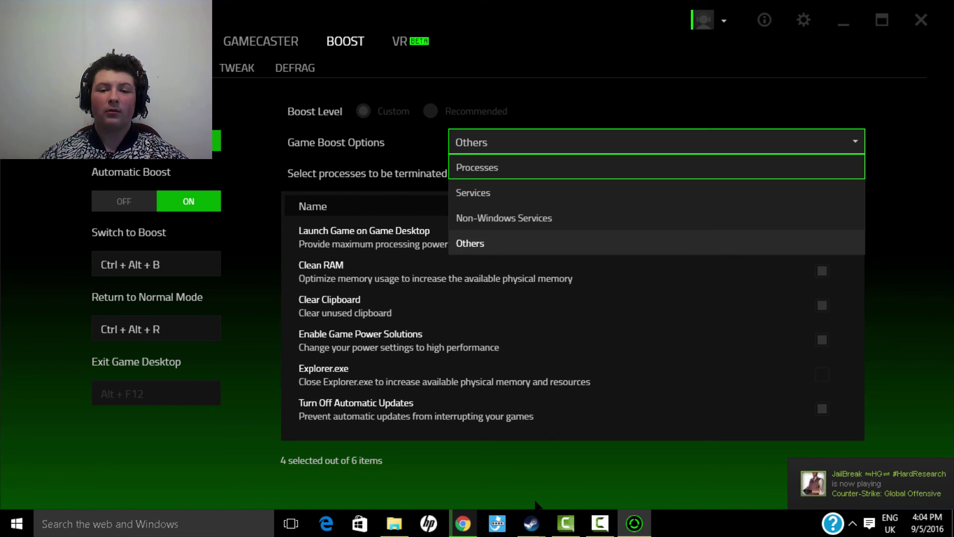
pyautogui.click(656, 142)
pyautogui.press('Up')
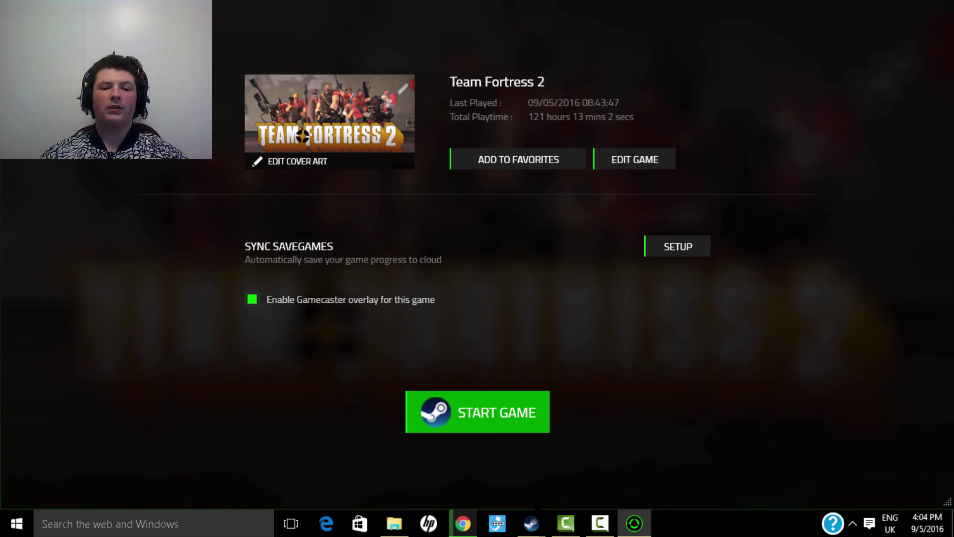
# Leave the Team Fortress 2 details page and highlight Black Ops 3 in the games library
pyautogui.press('Escape')
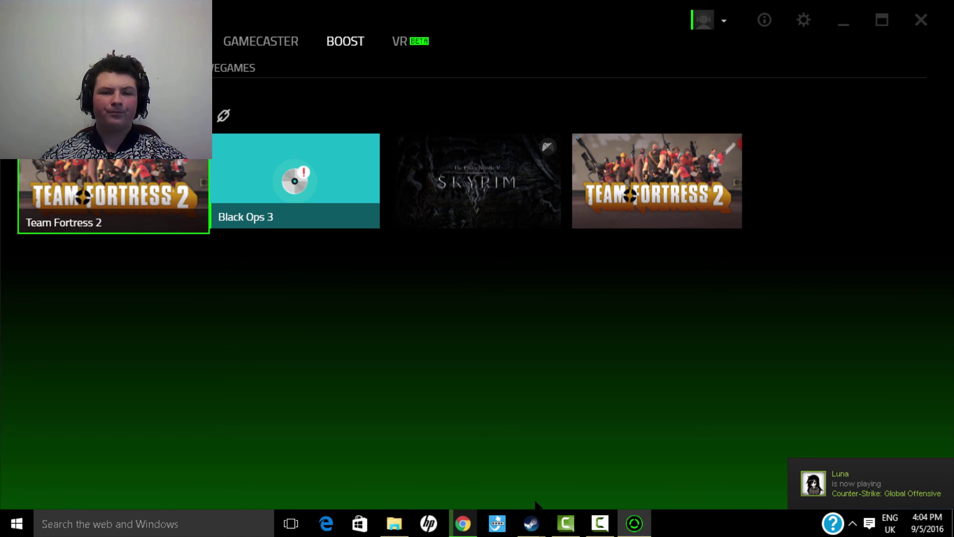
pyautogui.press('Right')
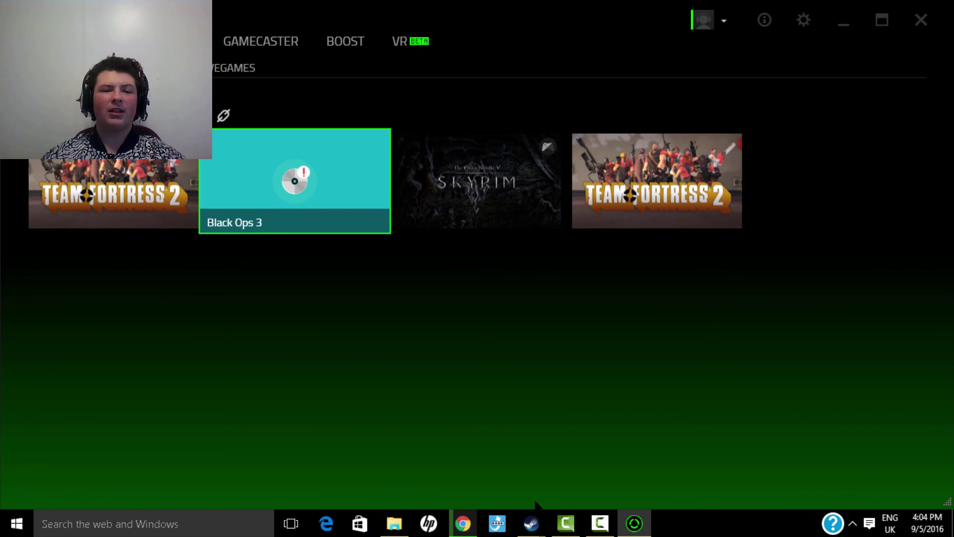